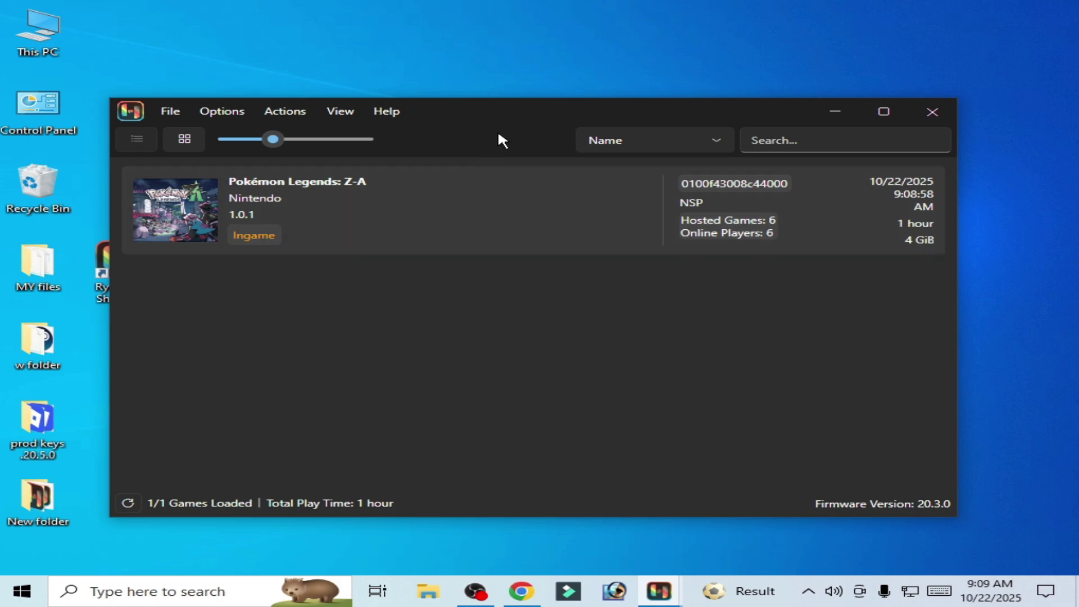
{"action": "left_click_drag", "start_coordinate": [506, 105], "coordinate": [510, 120]}
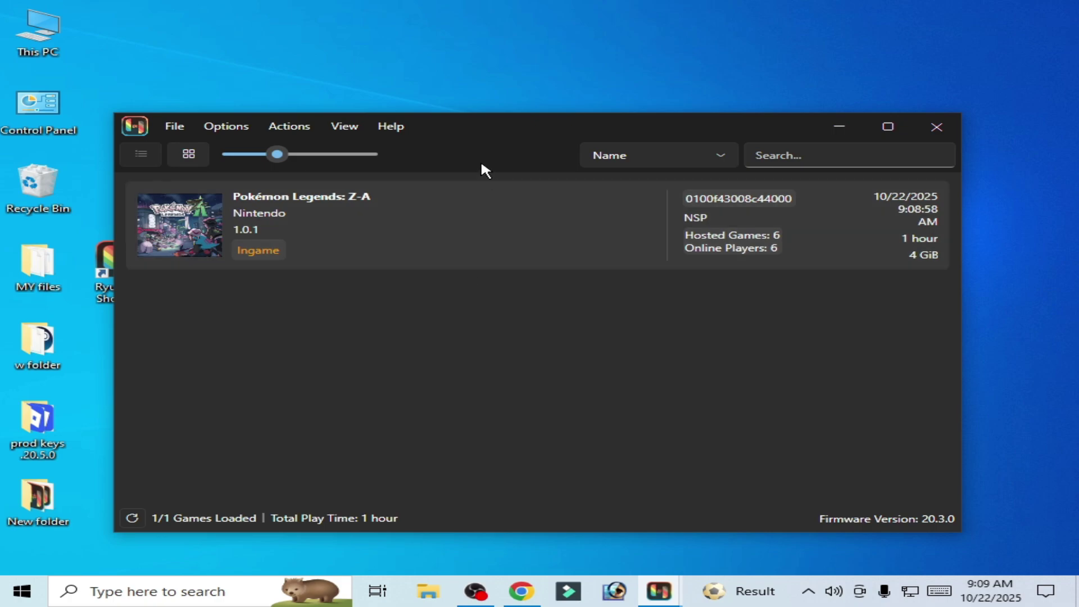
{"action": "left_click_drag", "start_coordinate": [483, 127], "coordinate": [480, 108]}
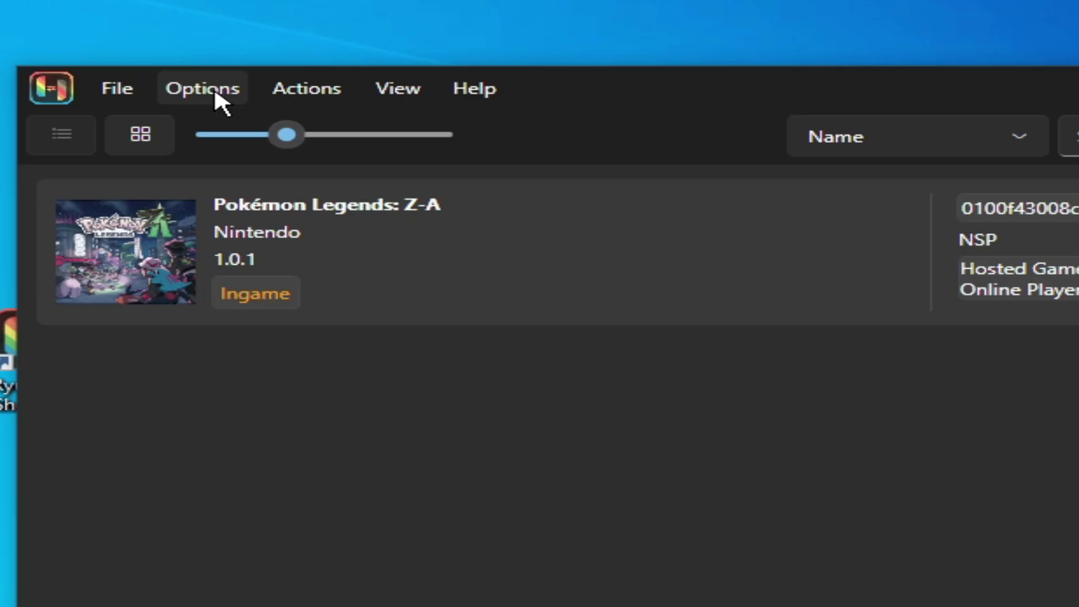
Open the emulator's network settings and set the multiplayer mode to RyuLDN.
{"action": "left_click", "coordinate": [225, 106]}
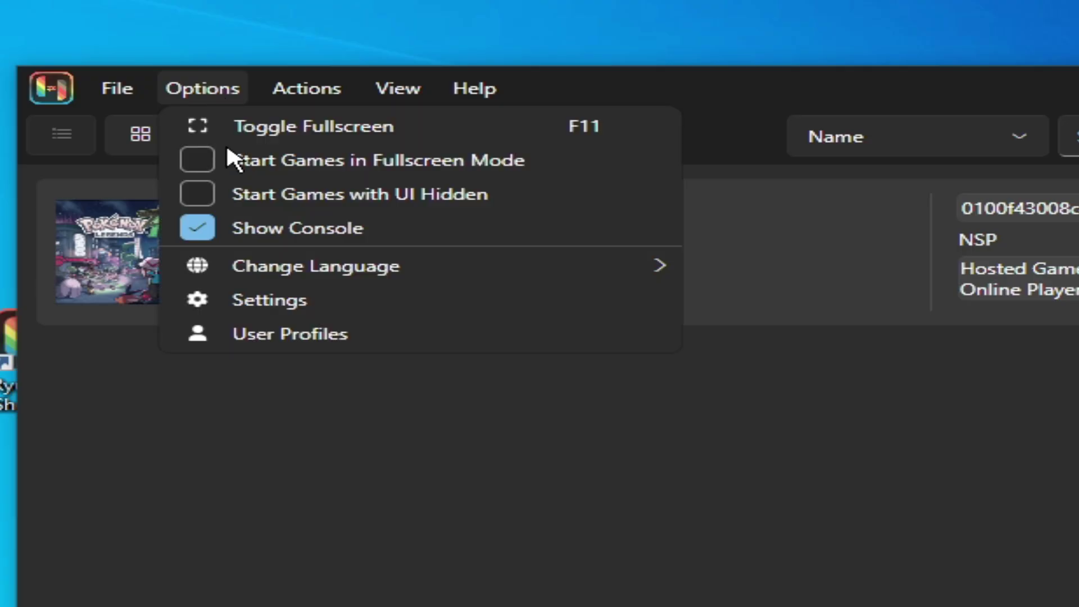
{"action": "left_click", "coordinate": [269, 301]}
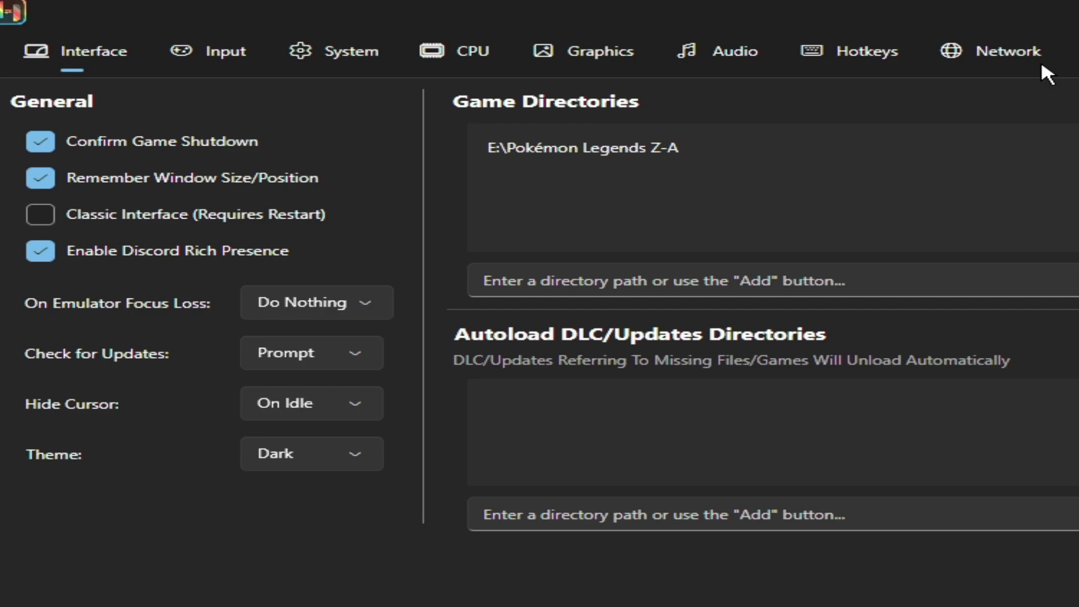
{"action": "left_click", "coordinate": [1037, 56]}
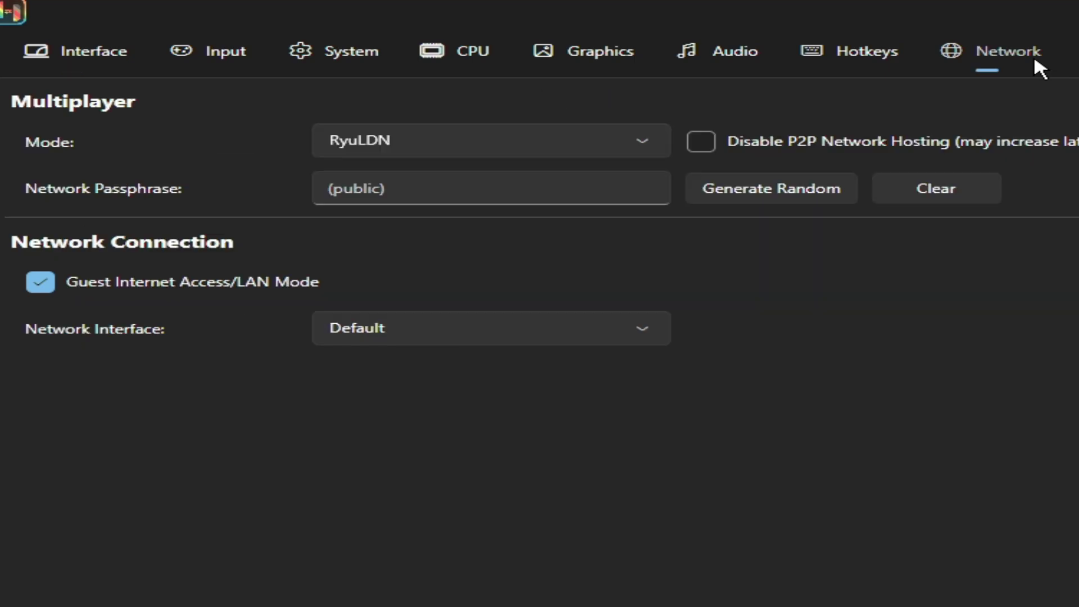
{"action": "left_click", "coordinate": [480, 145]}
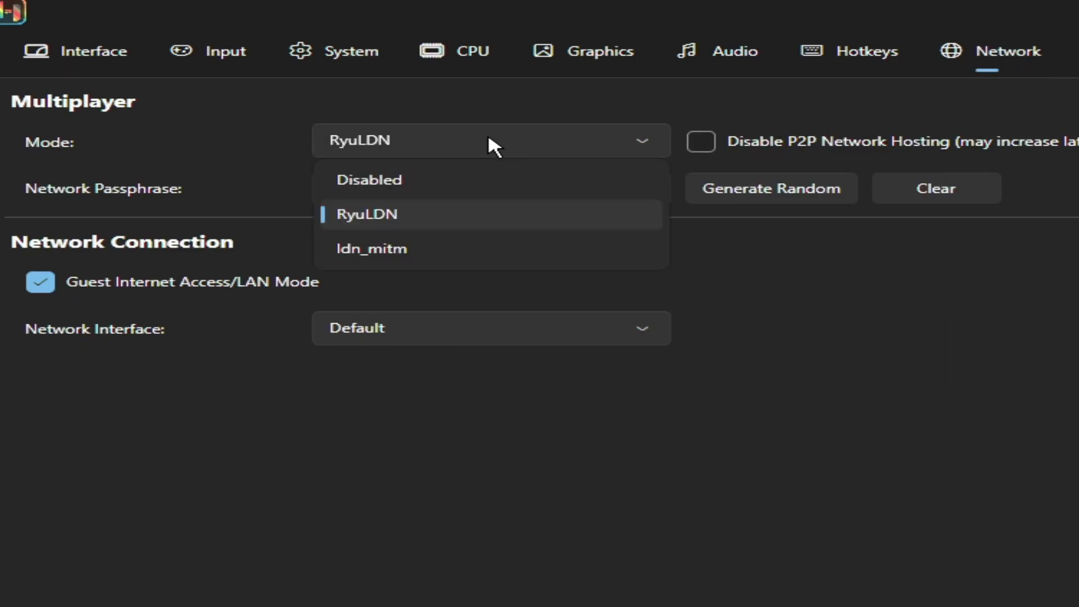
{"action": "left_click", "coordinate": [377, 248]}
{"action": "left_click", "coordinate": [429, 137]}
{"action": "left_click", "coordinate": [393, 213]}
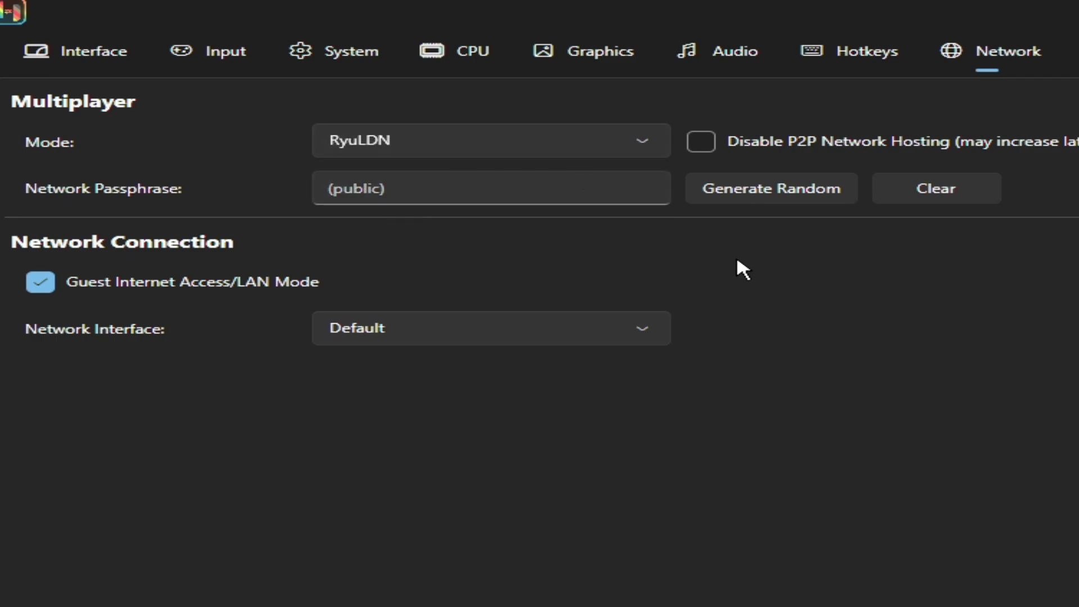
Keep Guest Internet Access/LAN Mode enabled with the public passphrase, and set the network interface to Ethernet.
{"action": "left_click", "coordinate": [373, 198]}
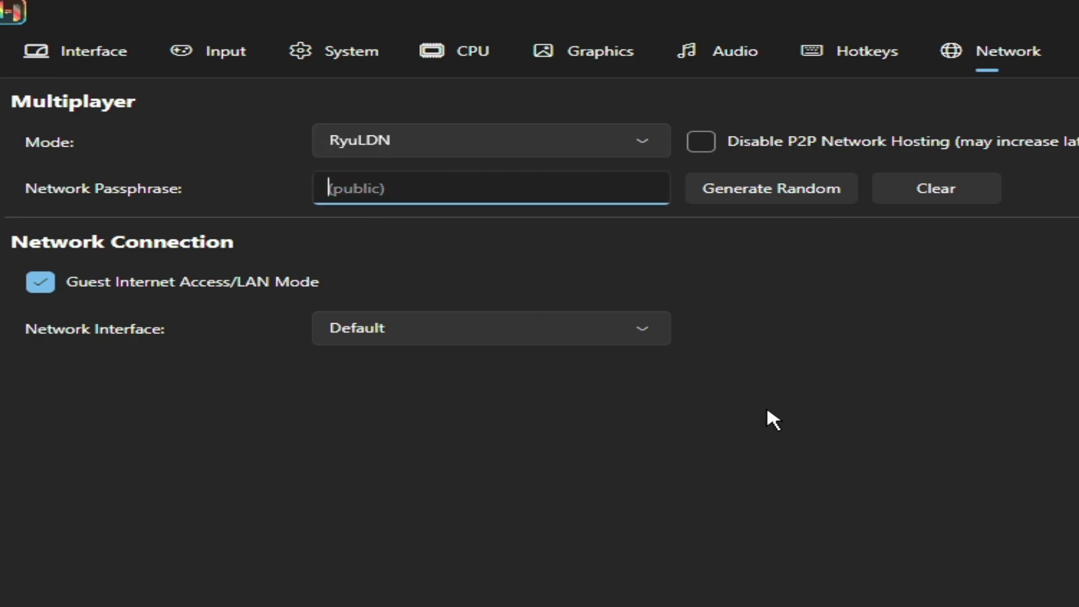
{"action": "left_click", "coordinate": [41, 284]}
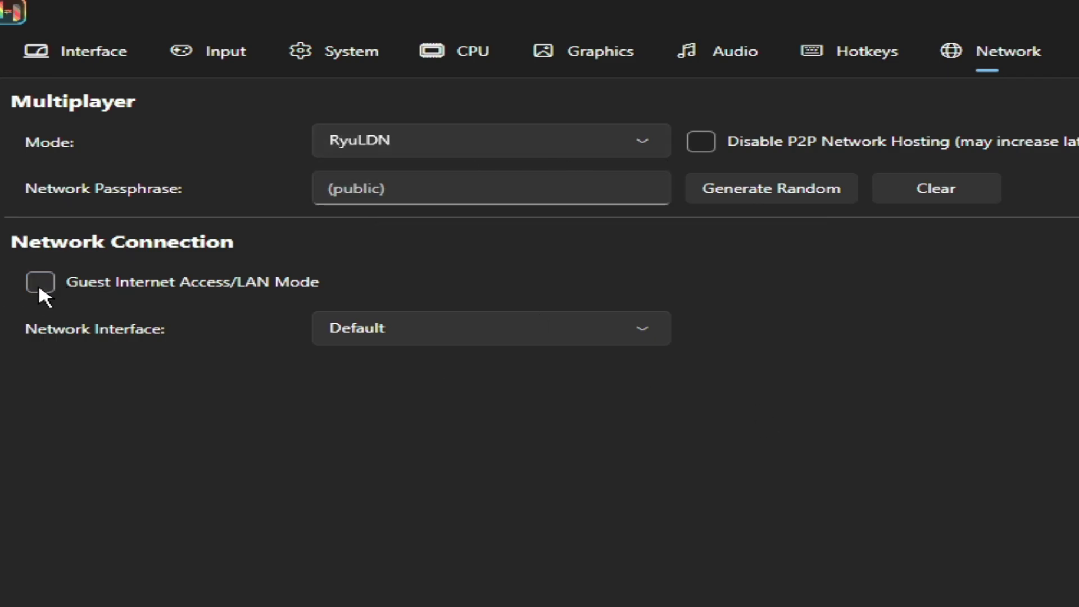
{"action": "left_click", "coordinate": [40, 284]}
{"action": "left_click", "coordinate": [617, 325]}
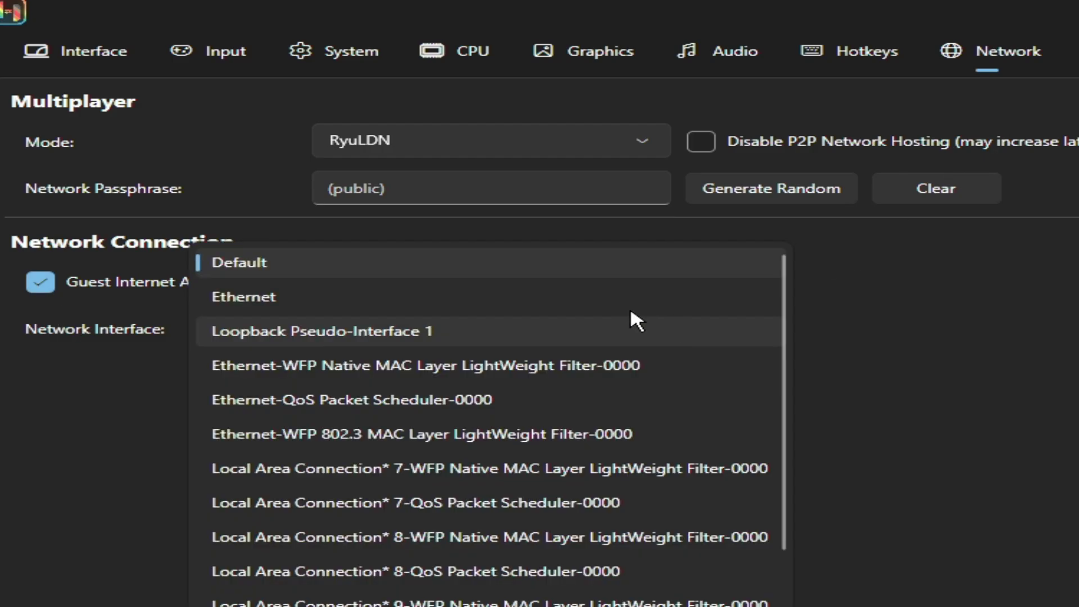
{"action": "left_click", "coordinate": [291, 298]}
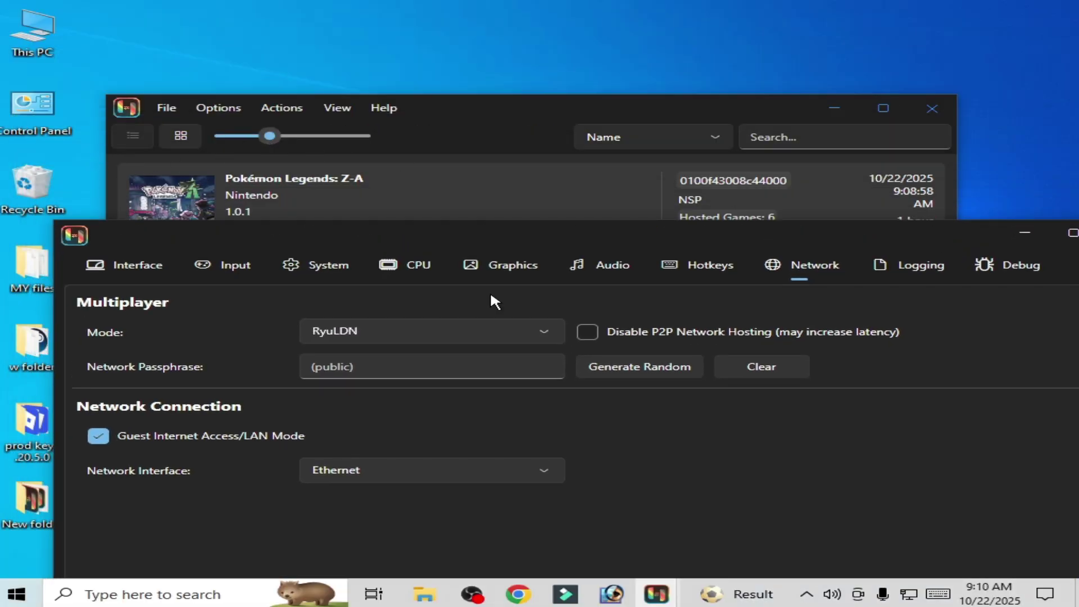
Check in the Windows network adapter options which connection the computer is using, then close the Windows Settings window.
{"action": "left_click", "coordinate": [908, 594]}
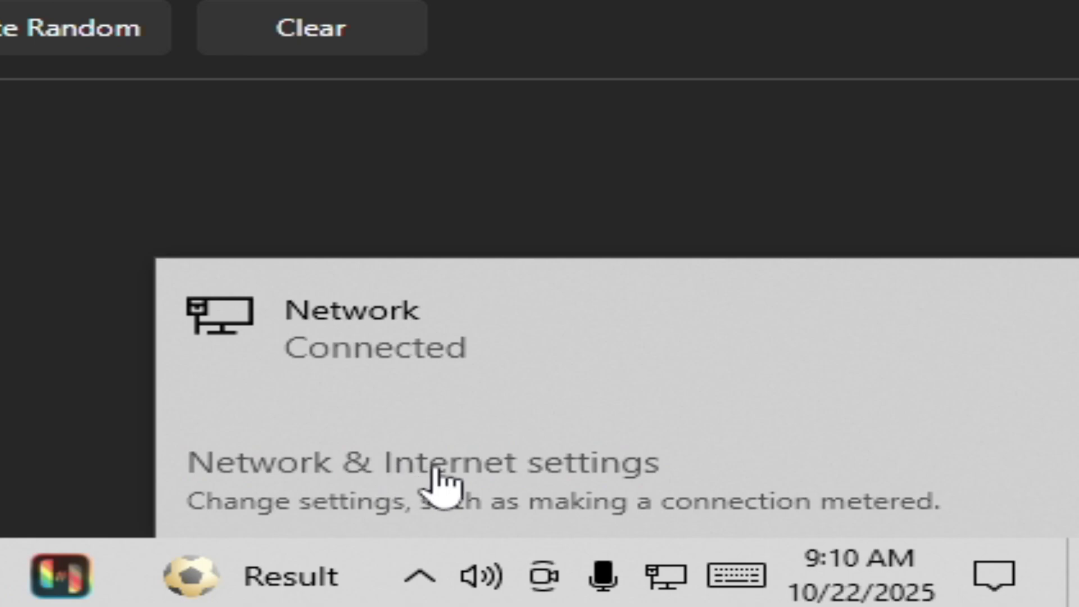
{"action": "left_click", "coordinate": [438, 471]}
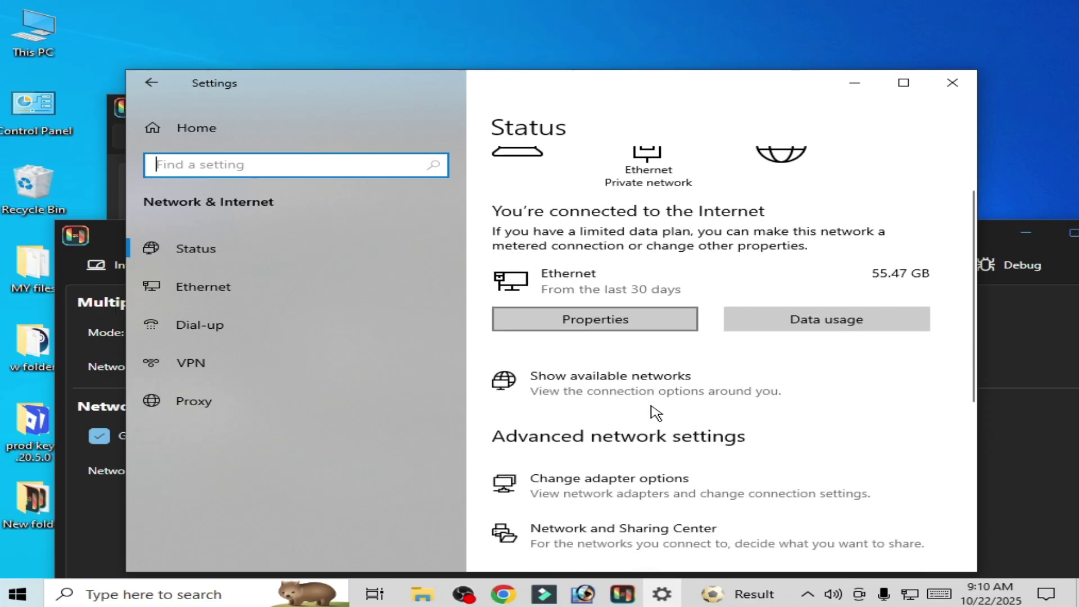
{"action": "left_click", "coordinate": [202, 300]}
{"action": "left_click", "coordinate": [577, 284]}
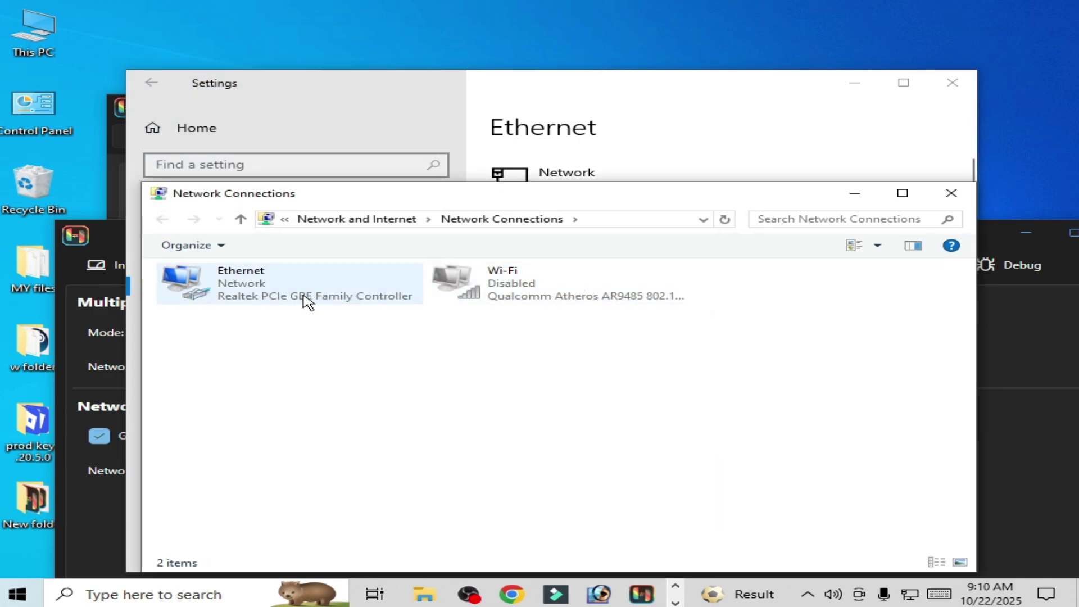
{"action": "left_click", "coordinate": [249, 296]}
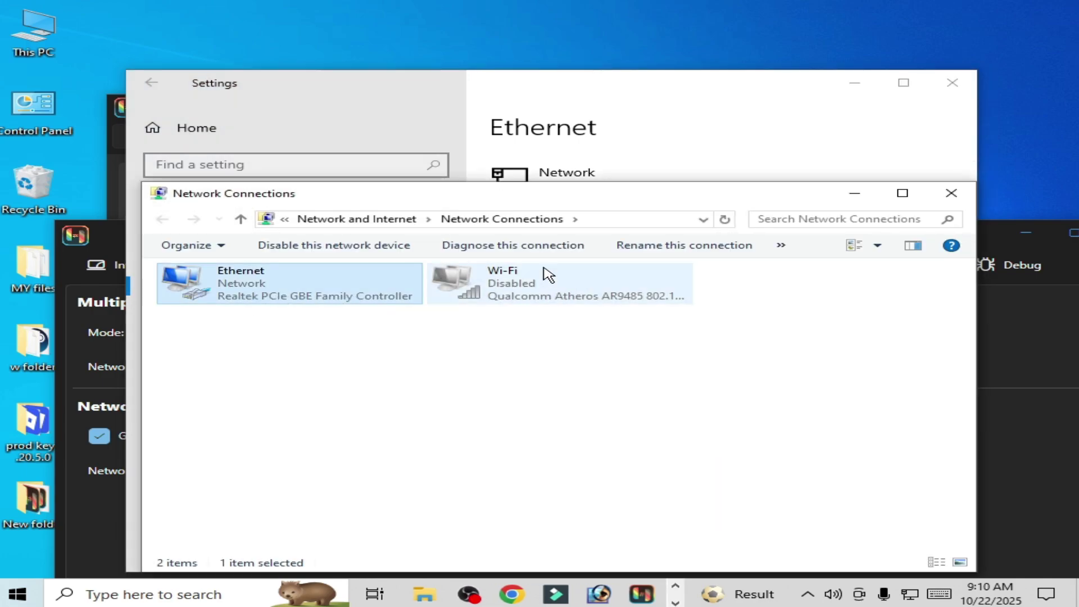
{"action": "left_click_drag", "start_coordinate": [597, 201], "coordinate": [650, 296]}
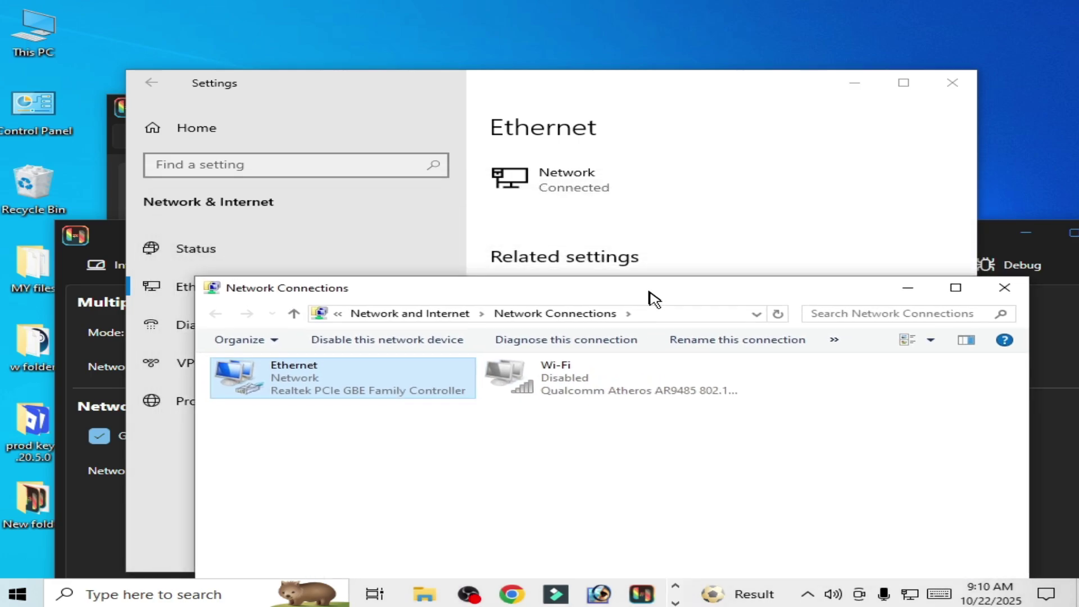
{"action": "left_click", "coordinate": [951, 84]}
{"action": "left_click", "coordinate": [951, 84]}
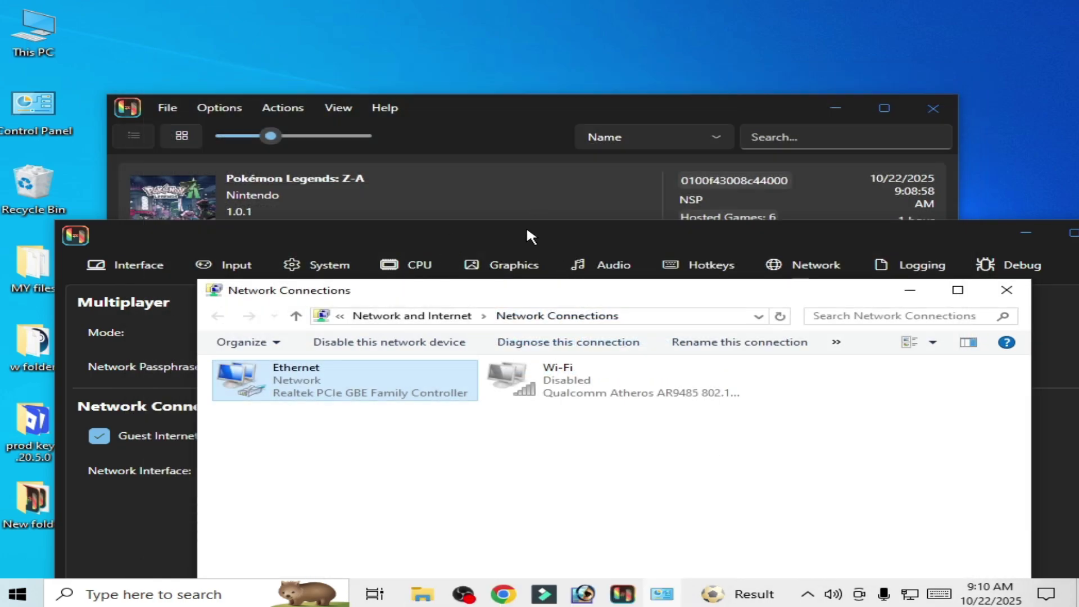
Return to the emulator's network settings and reselect Ethernet as the network interface.
{"action": "left_click_drag", "start_coordinate": [527, 234], "coordinate": [529, 138]}
{"action": "left_click", "coordinate": [472, 373]}
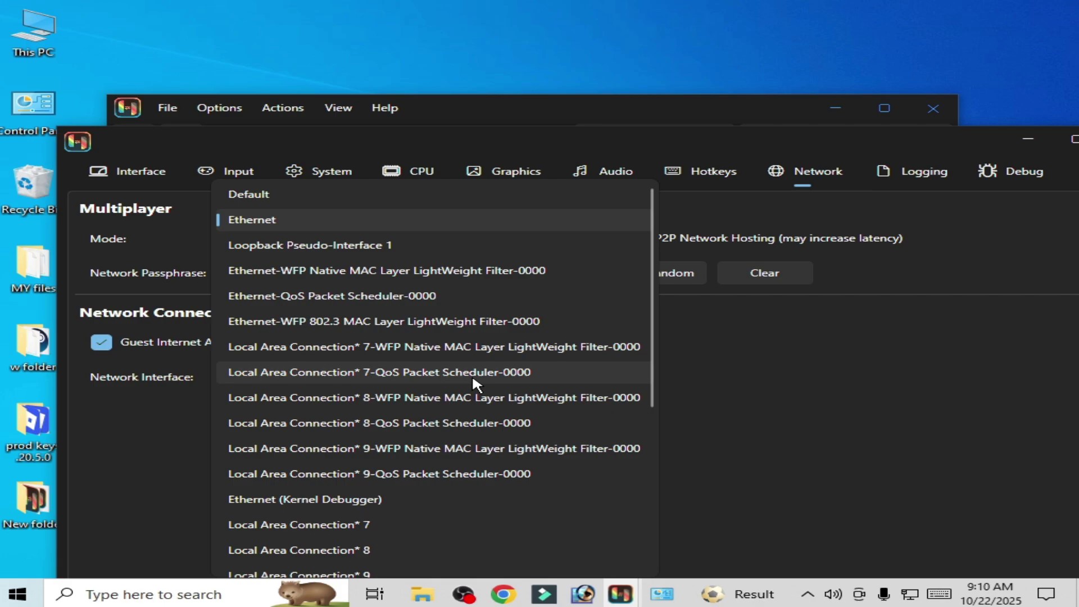
{"action": "left_click", "coordinate": [281, 222]}
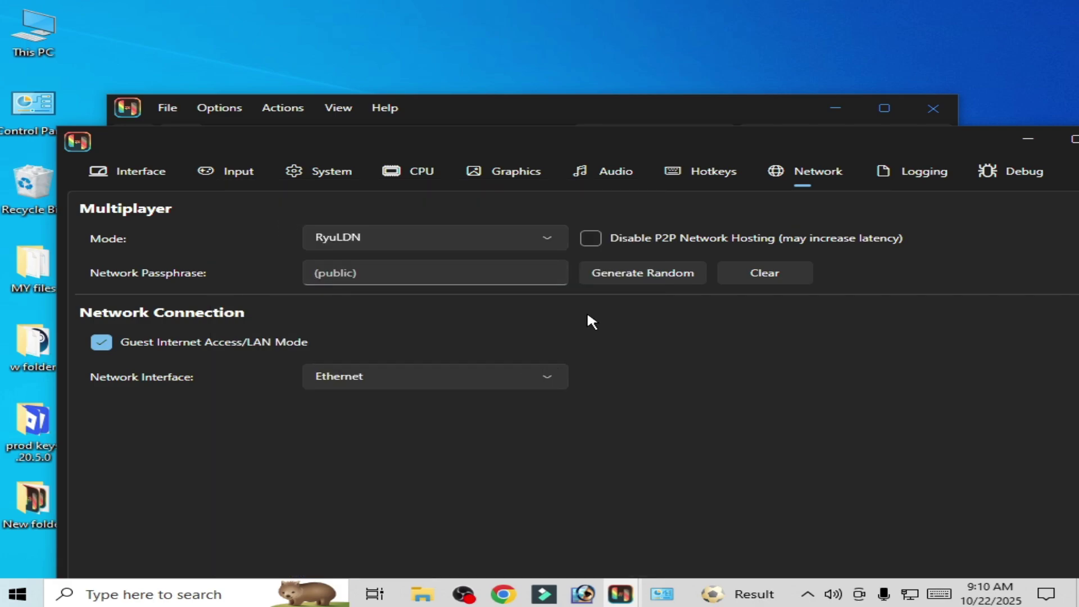
Try Wi-Fi and then Default as the network interface.
{"action": "left_click_drag", "start_coordinate": [860, 138], "coordinate": [835, 150]}
{"action": "left_click", "coordinate": [521, 393]}
{"action": "scroll", "coordinate": [507, 413], "scroll_direction": "down", "scroll_amount": 5}
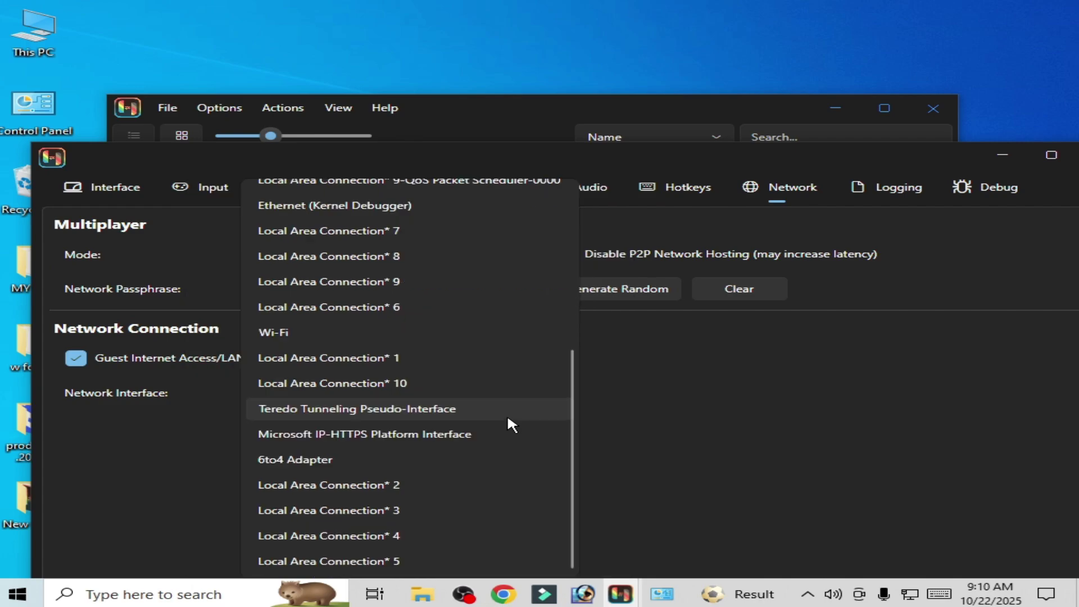
{"action": "left_click", "coordinate": [313, 332]}
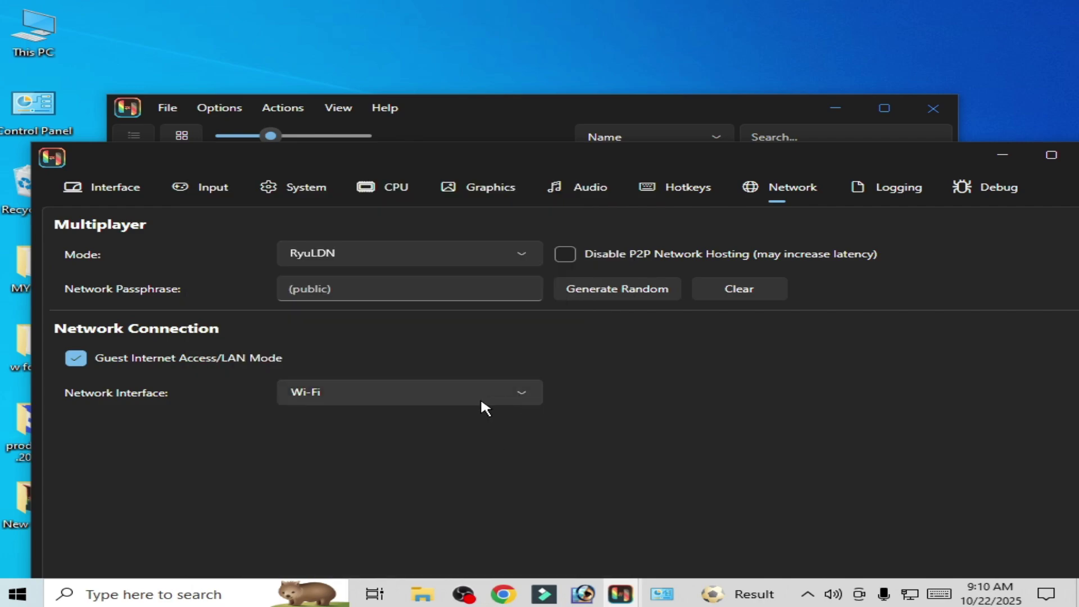
{"action": "left_click", "coordinate": [528, 395]}
{"action": "scroll", "coordinate": [520, 397], "scroll_direction": "up", "scroll_amount": 5}
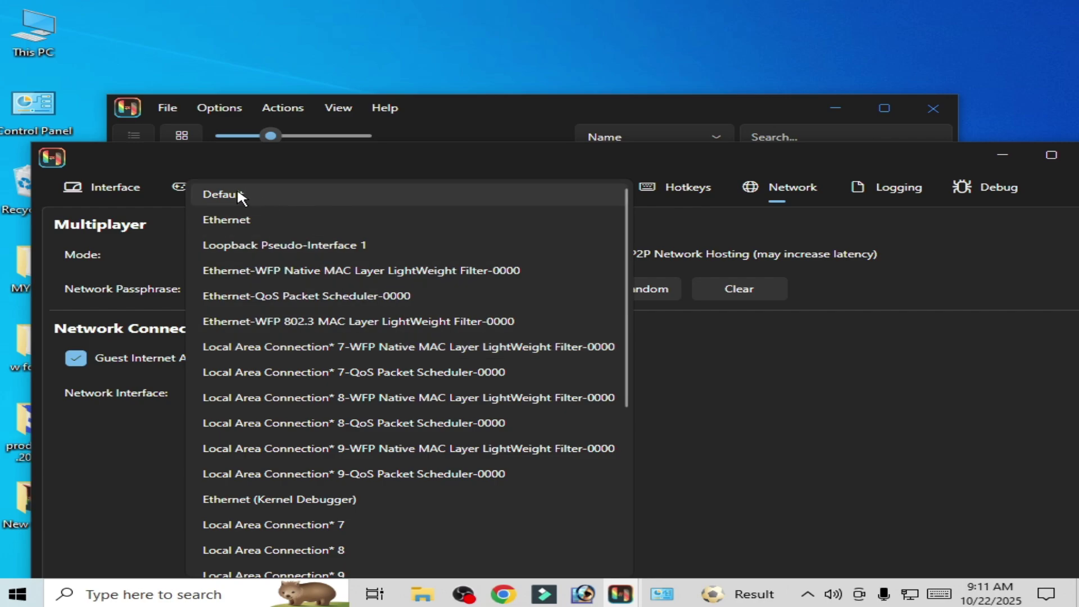
{"action": "left_click", "coordinate": [237, 193]}
Set the network interface to Ethernet, save the emulator settings, and close the Network Connections window.
{"action": "left_click", "coordinate": [515, 392]}
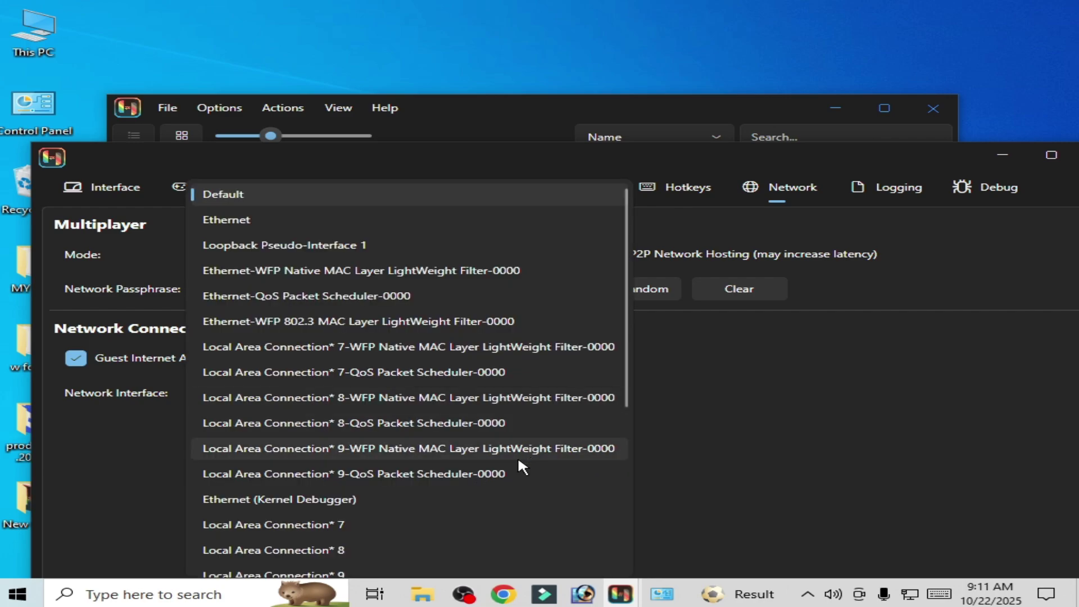
{"action": "left_click", "coordinate": [252, 219]}
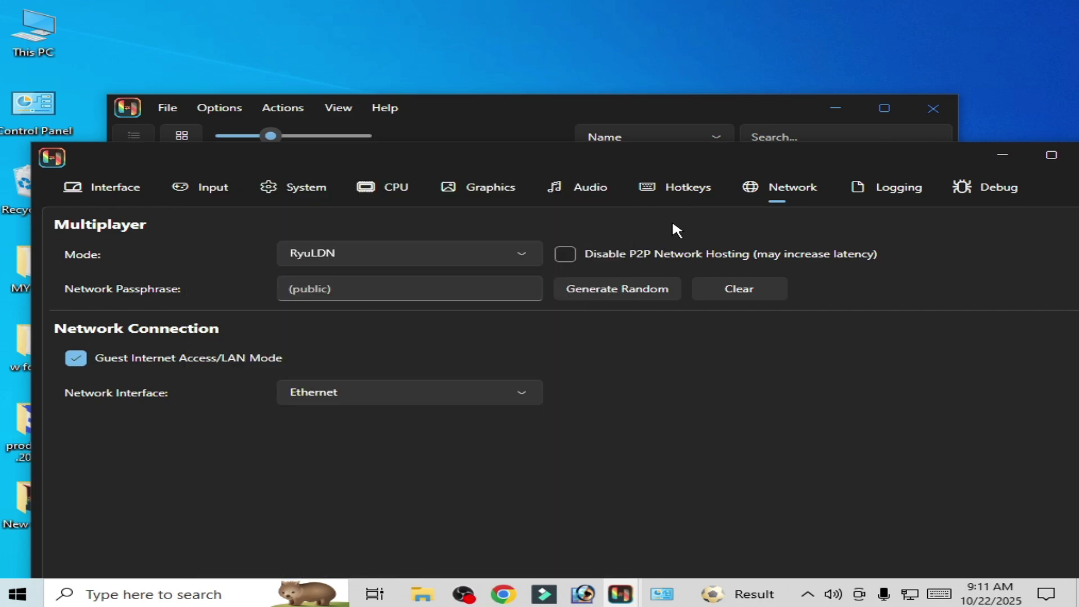
{"action": "left_click_drag", "start_coordinate": [701, 152], "coordinate": [690, 84]}
{"action": "left_click", "coordinate": [1008, 84]}
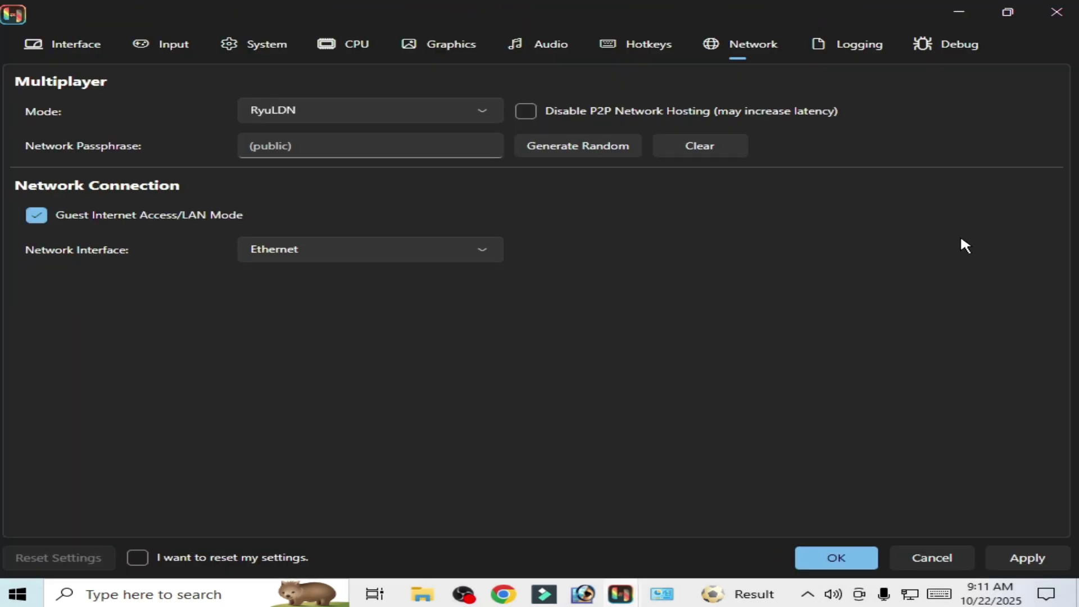
{"action": "left_click", "coordinate": [836, 558]}
{"action": "left_click", "coordinate": [828, 564]}
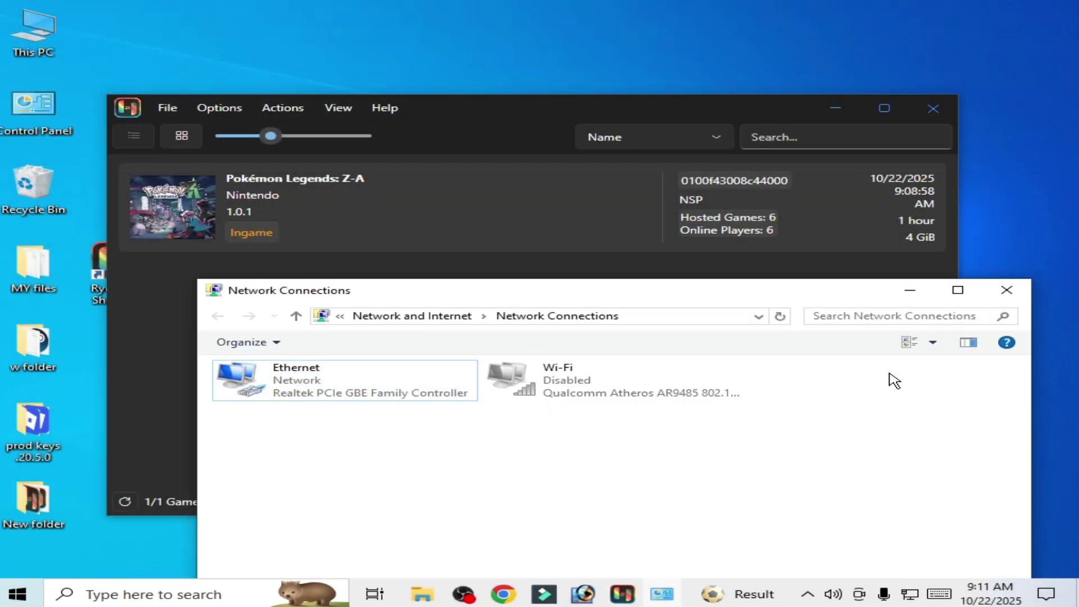
{"action": "left_click", "coordinate": [1005, 291]}
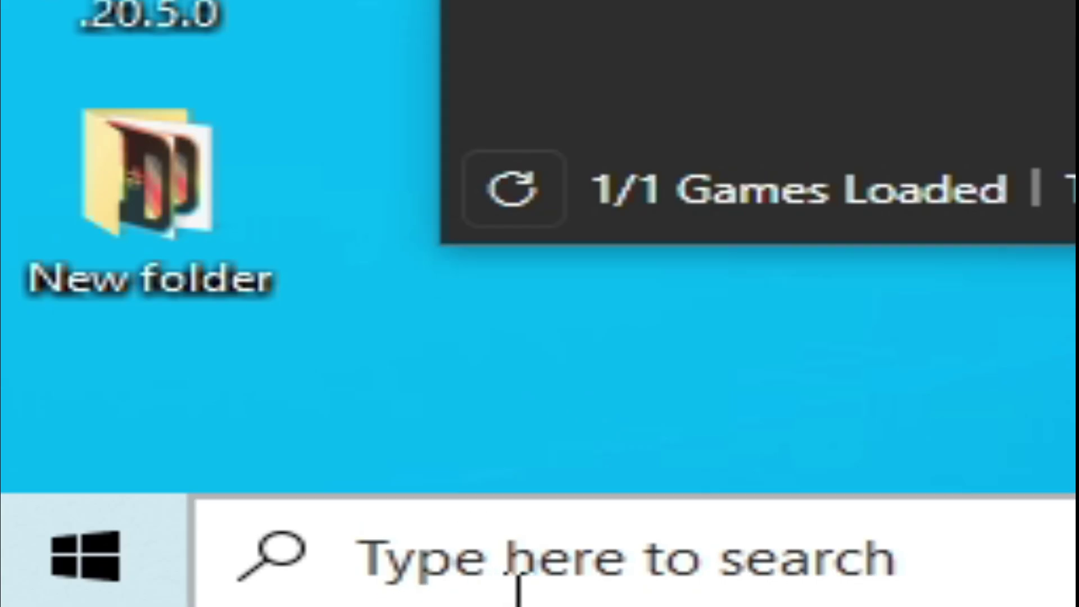
Search Windows for Control Panel and open it.
{"action": "left_click", "coordinate": [125, 598]}
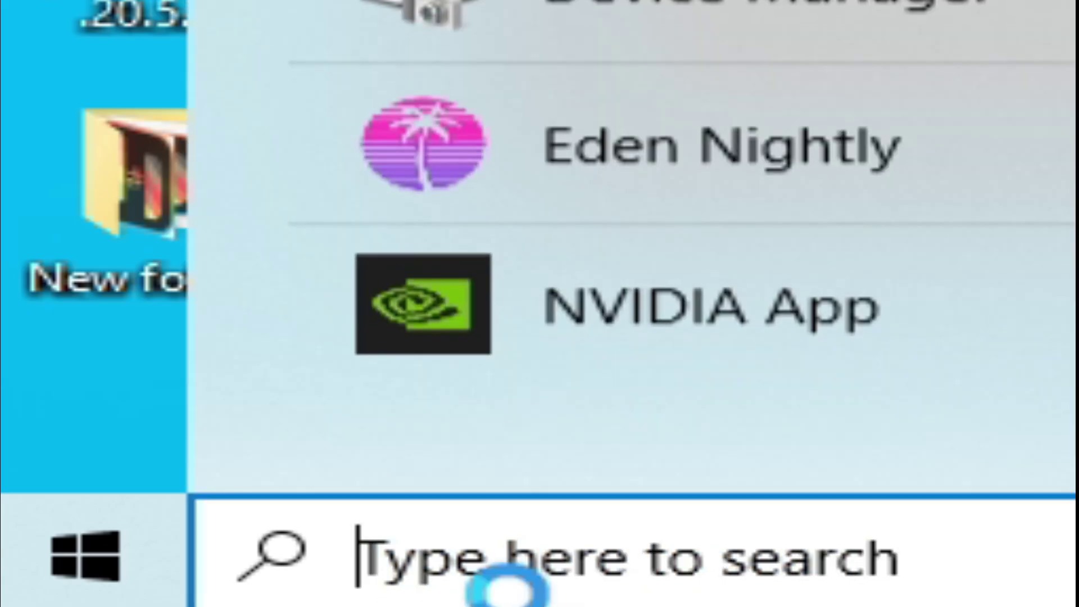
{"action": "type", "text": "co"}
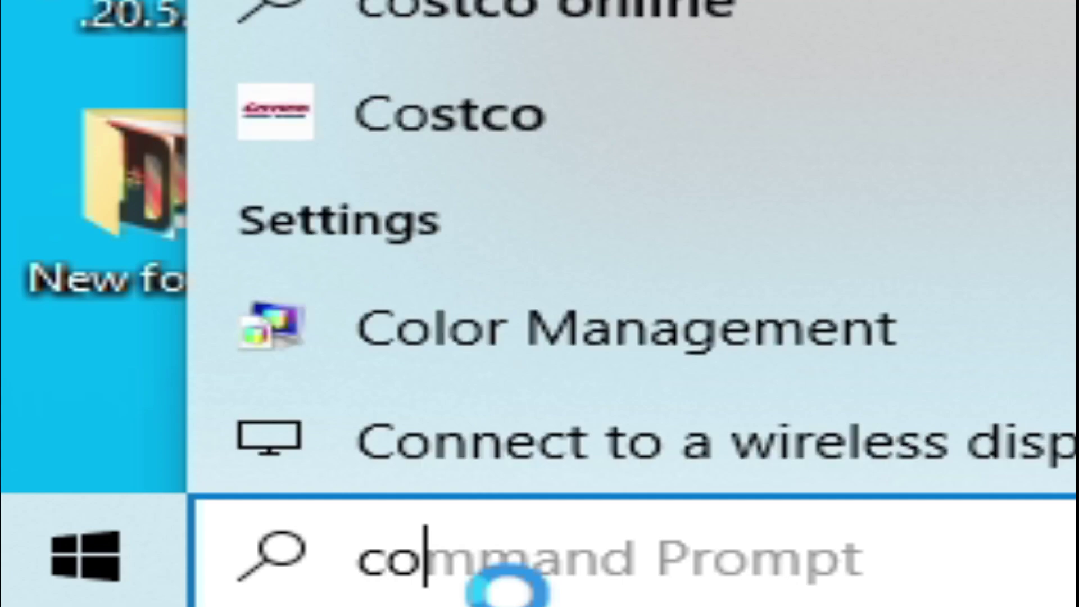
{"action": "type", "text": "ntrol Panel"}
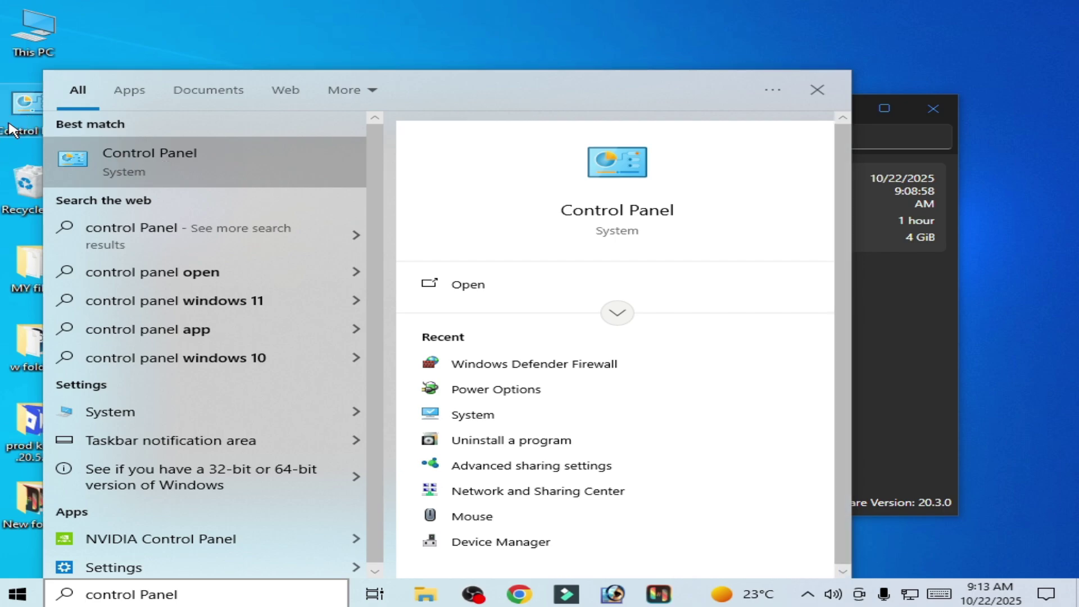
{"action": "left_click", "coordinate": [122, 159]}
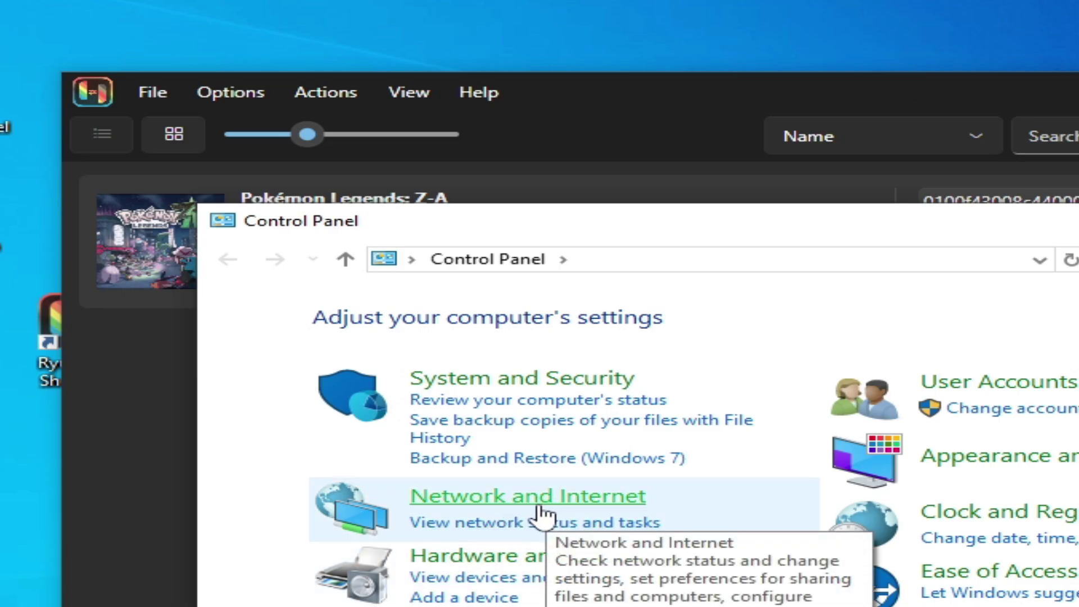
Open the list of apps allowed through Windows Defender Firewall from the System and Security category.
{"action": "left_click", "coordinate": [537, 509]}
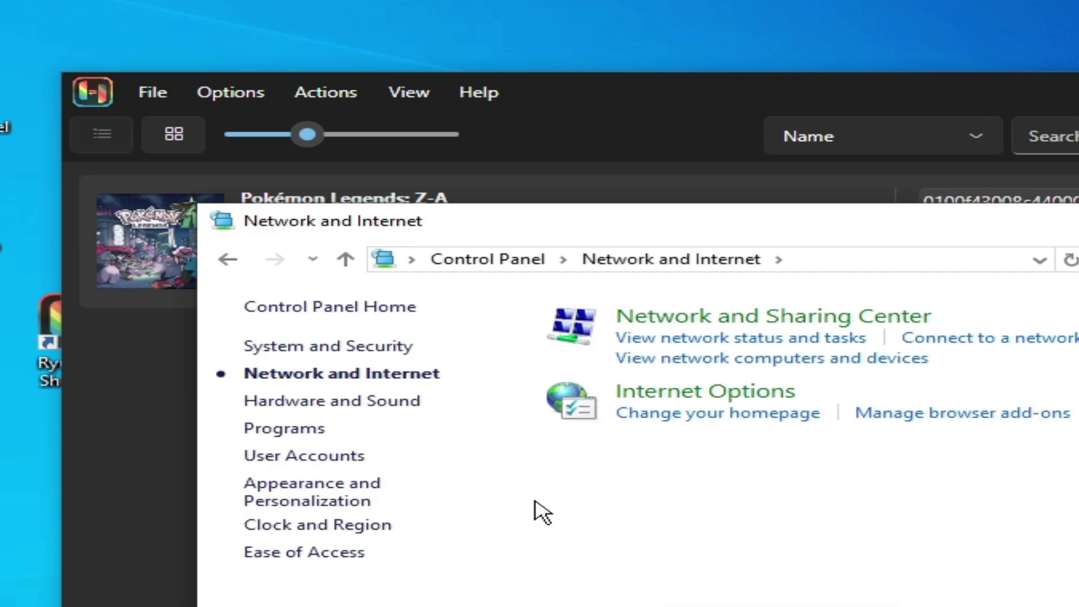
{"action": "left_click", "coordinate": [322, 347]}
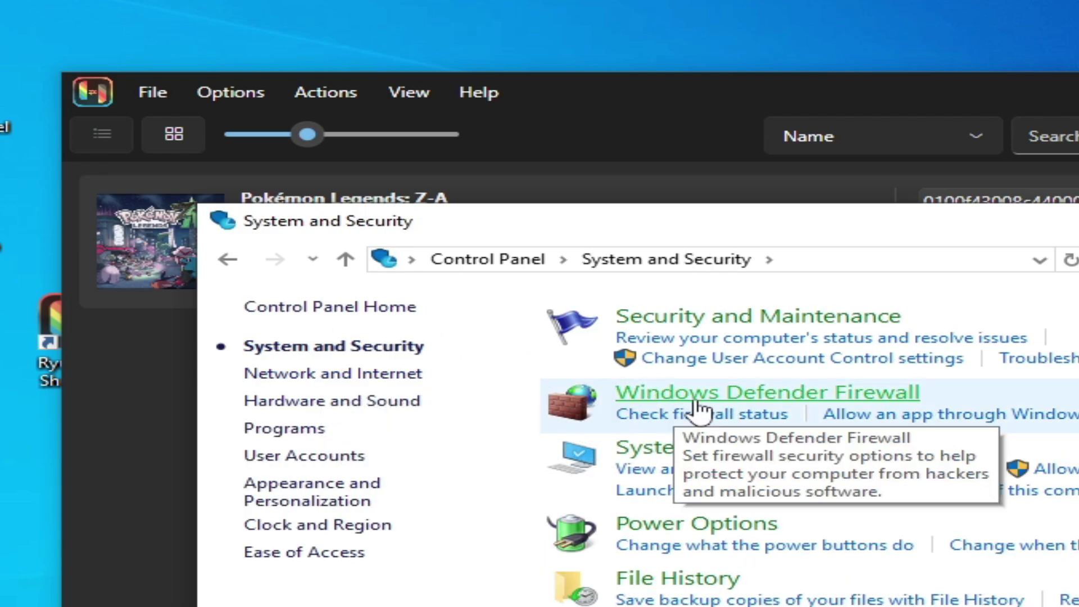
{"action": "left_click", "coordinate": [793, 400]}
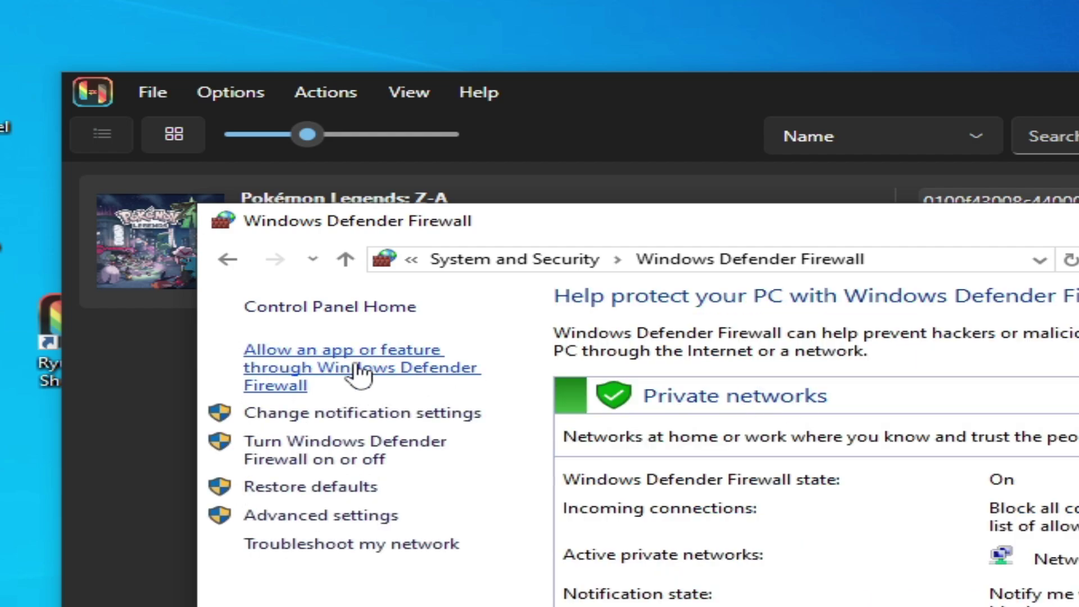
{"action": "left_click", "coordinate": [360, 370]}
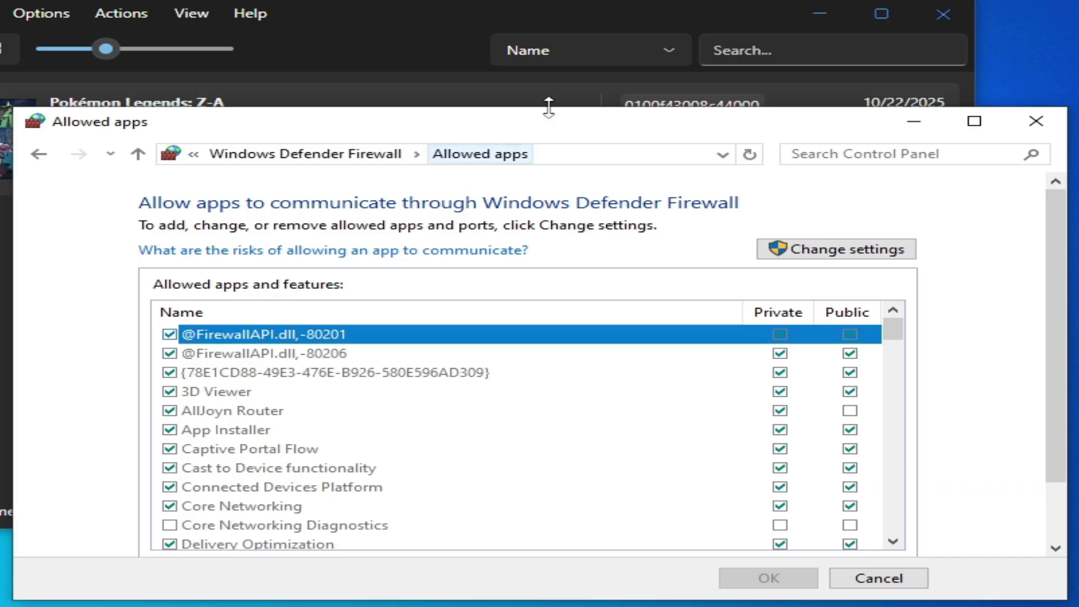
Close the Ryujinx window and unlock the firewall's allowed apps list for changes.
{"action": "left_click", "coordinate": [939, 25]}
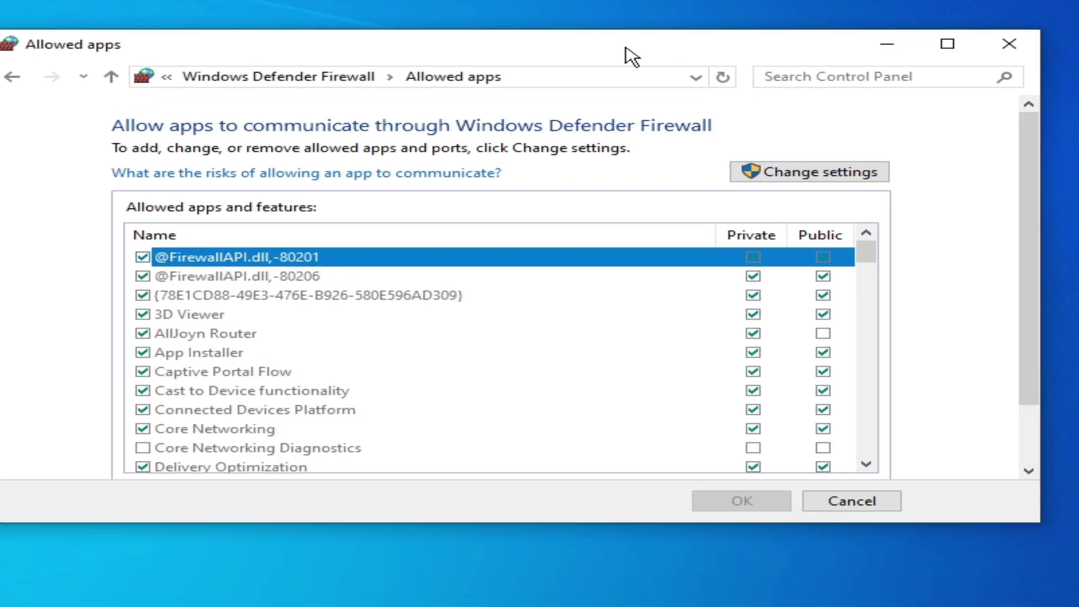
{"action": "left_click", "coordinate": [807, 176]}
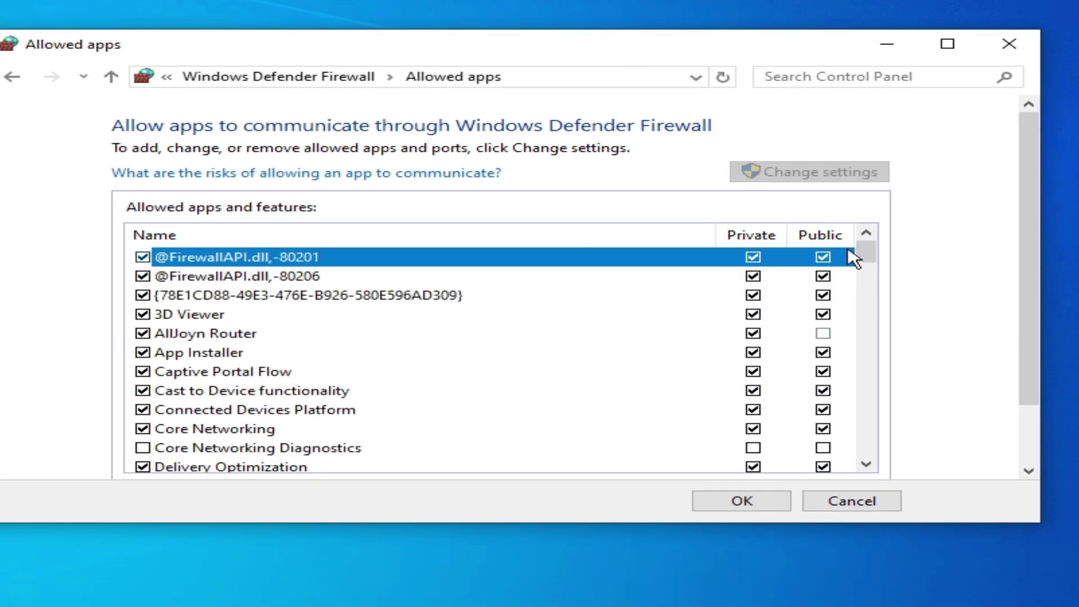
{"action": "left_click_drag", "start_coordinate": [871, 259], "coordinate": [891, 468]}
{"action": "left_click_drag", "start_coordinate": [1031, 264], "coordinate": [1031, 436]}
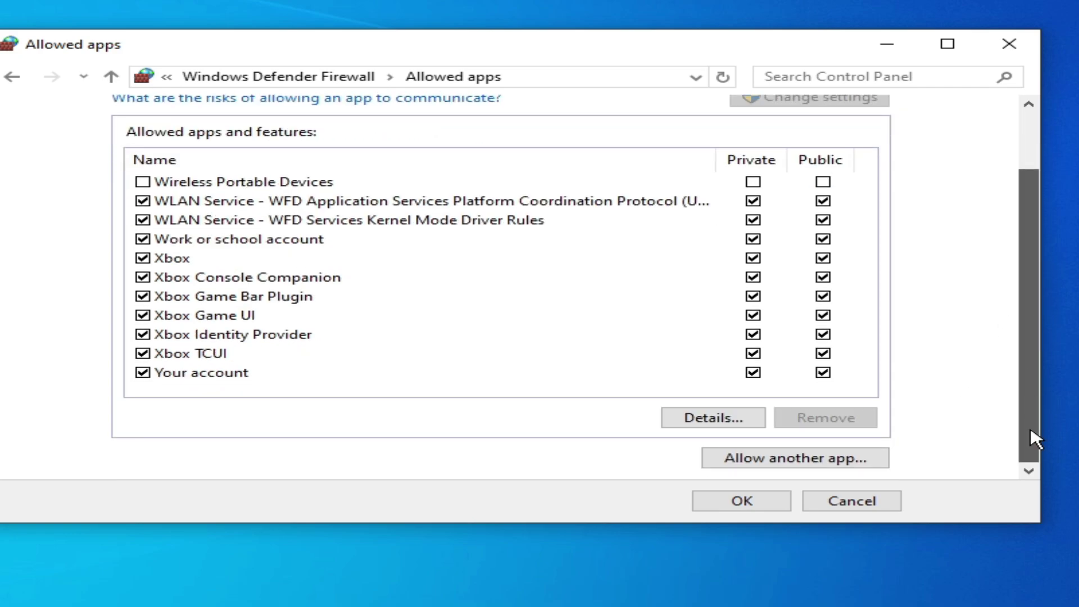
Add the Ryujinx application from the file location of the desktop's "Ryujinx - Shortcut (2)" to the firewall's allowed apps.
{"action": "left_click", "coordinate": [784, 459]}
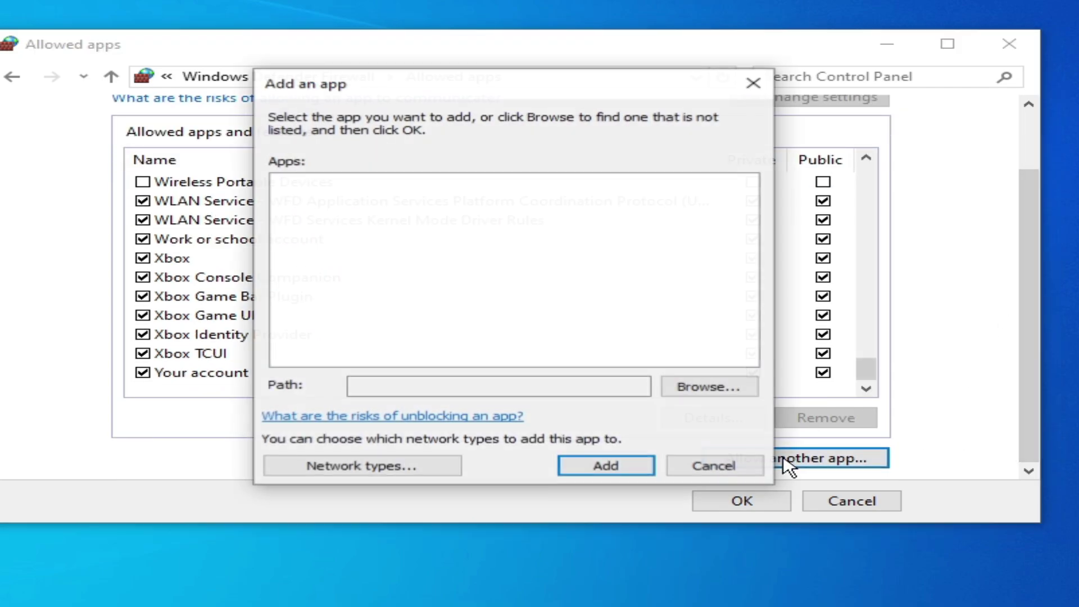
{"action": "left_click", "coordinate": [704, 388]}
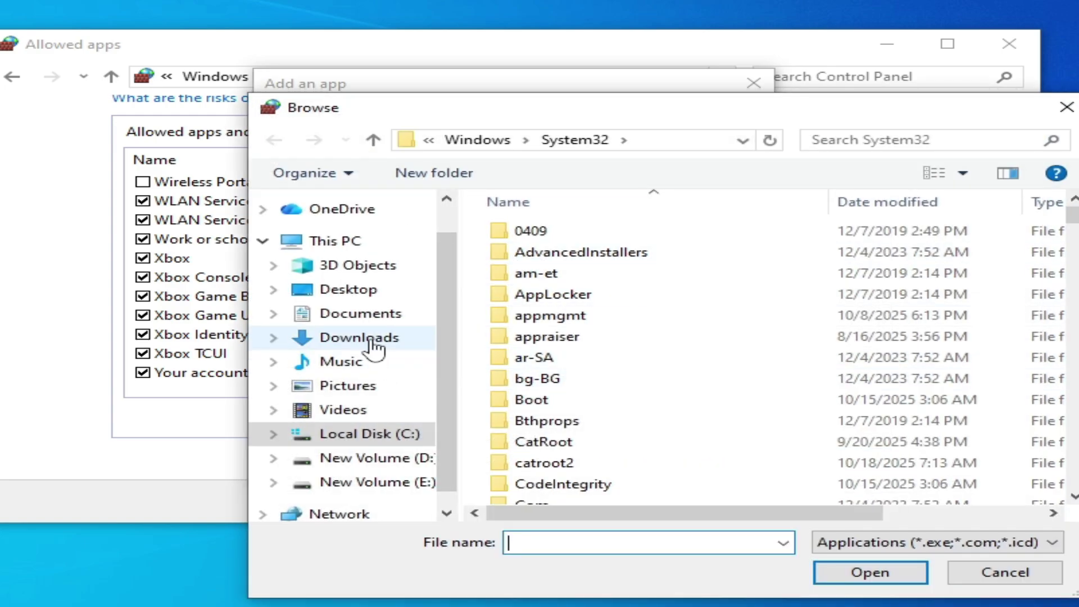
{"action": "left_click", "coordinate": [361, 294]}
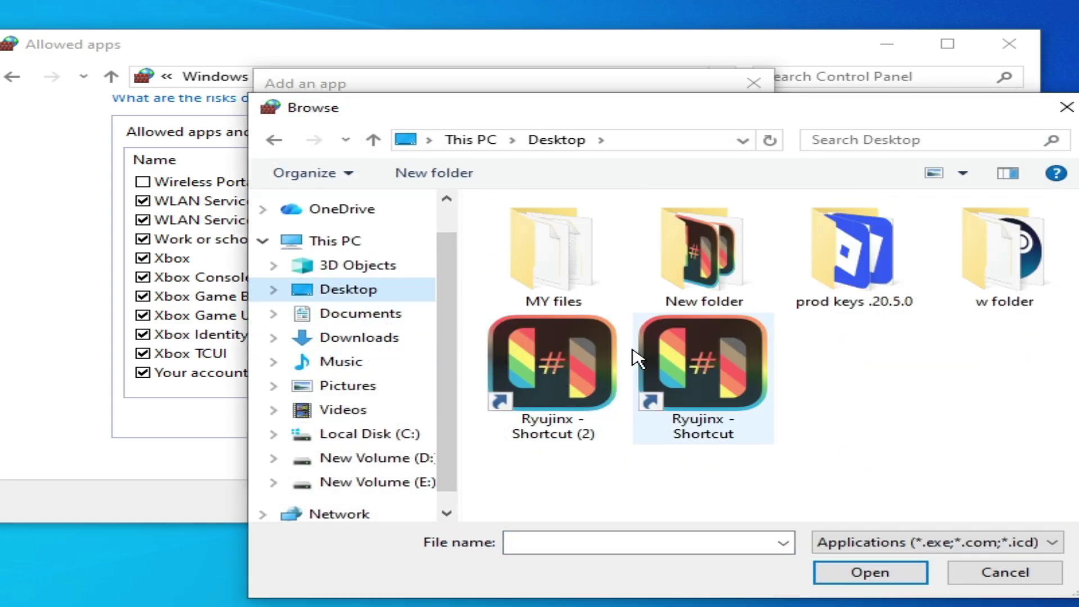
{"action": "left_click", "coordinate": [551, 367]}
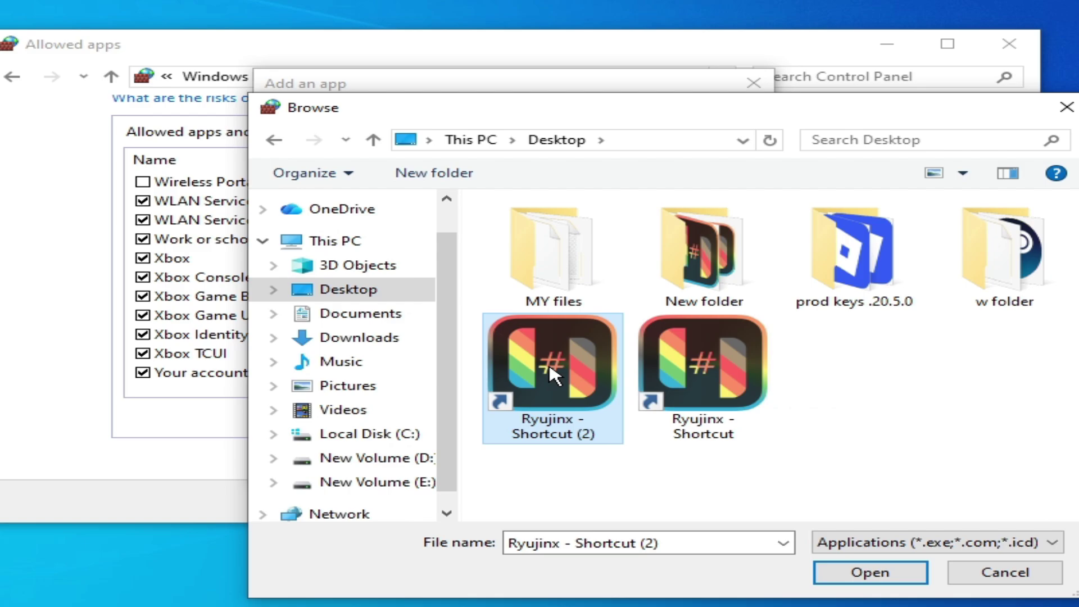
{"action": "double_click", "coordinate": [534, 368]}
{"action": "right_click", "coordinate": [534, 368]}
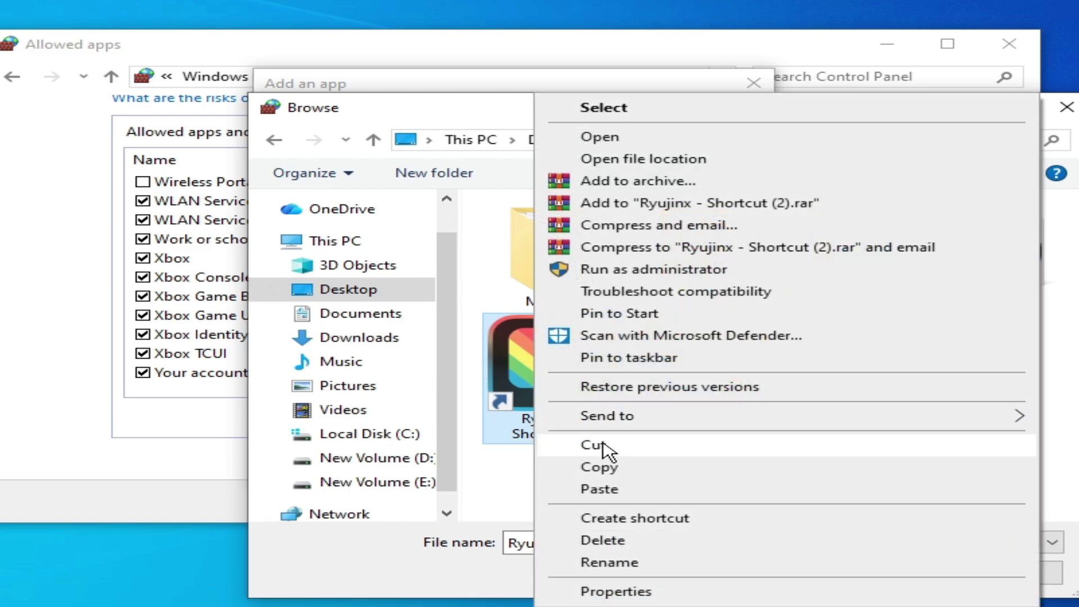
{"action": "left_click", "coordinate": [635, 160]}
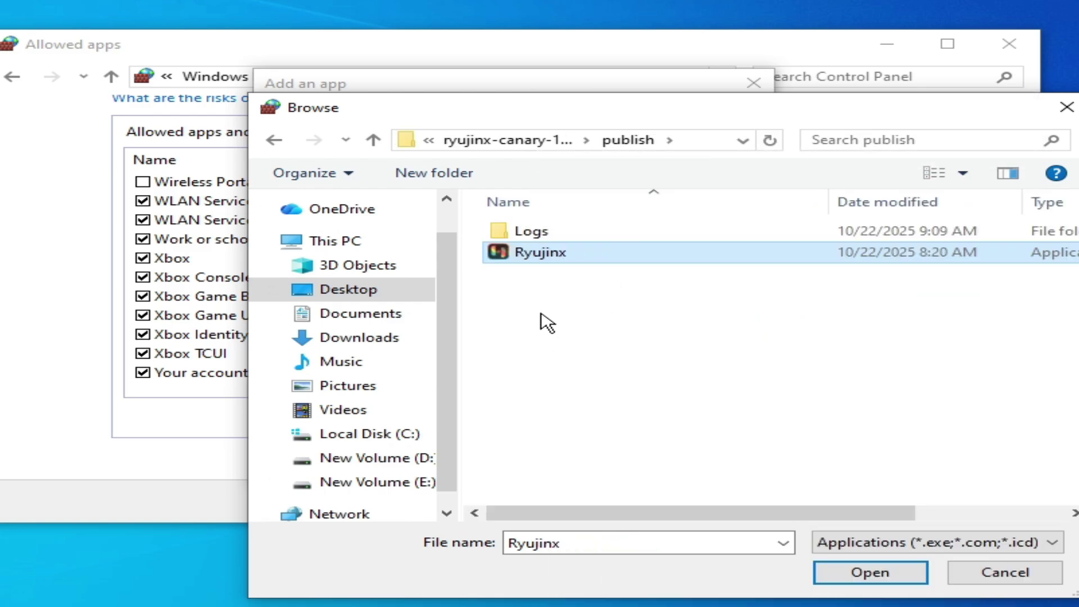
{"action": "left_click", "coordinate": [870, 572]}
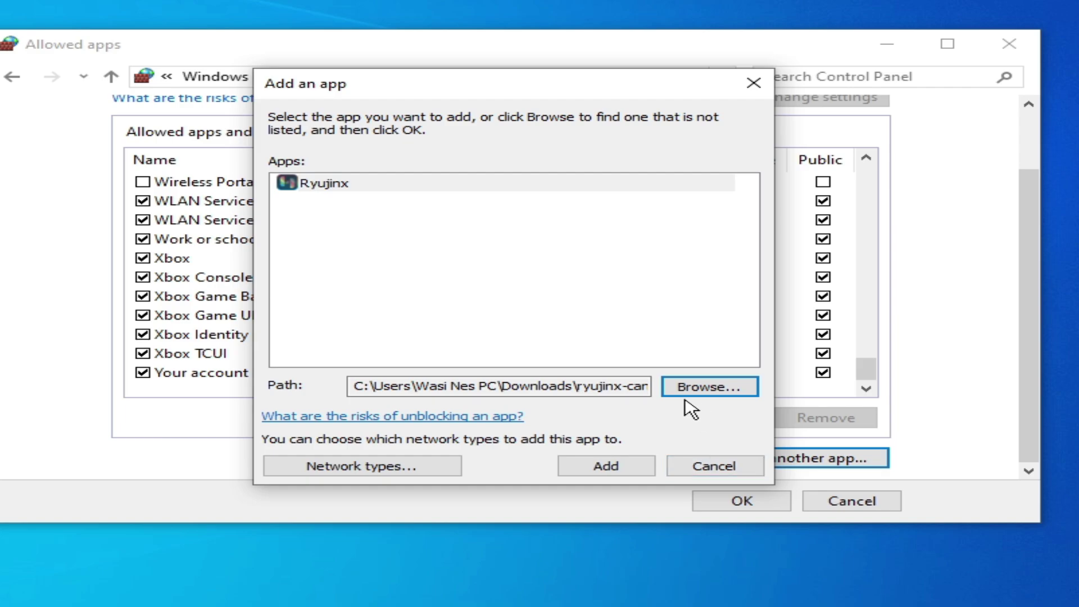
{"action": "left_click", "coordinate": [635, 467]}
{"action": "left_click", "coordinate": [635, 467]}
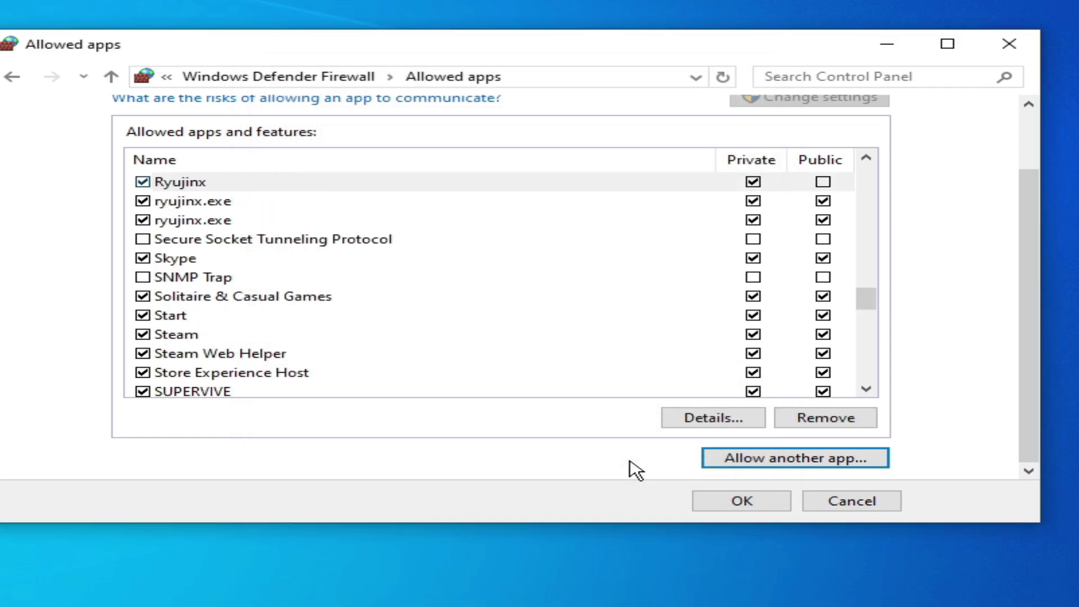
Try to add the other Ryujinx application, found through the file location of the desktop's "Ryujinx - Shortcut", to the allowed apps.
{"action": "left_click", "coordinate": [765, 465]}
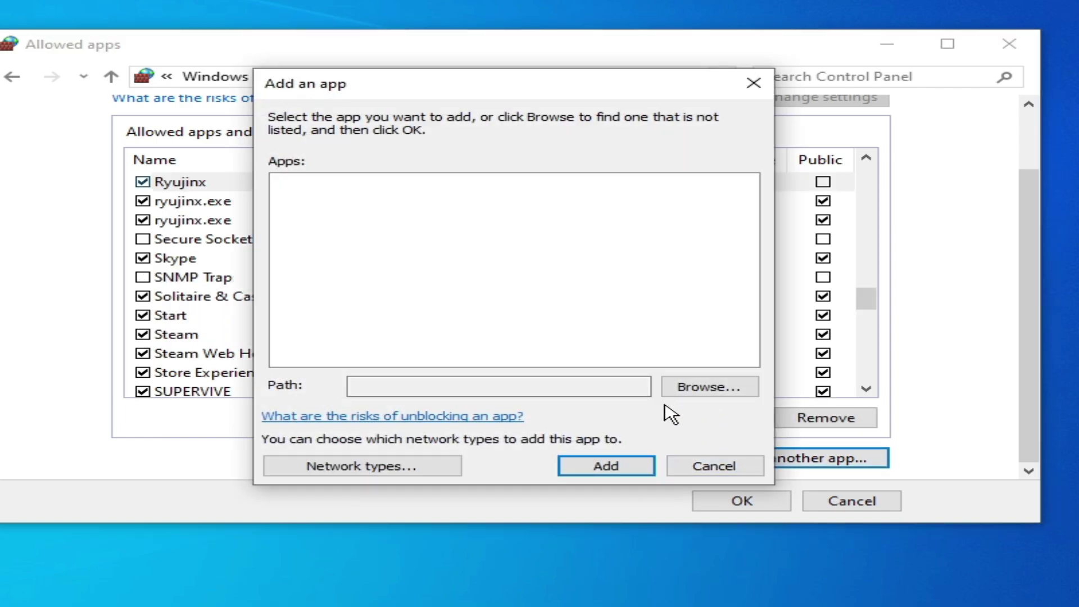
{"action": "left_click", "coordinate": [683, 387]}
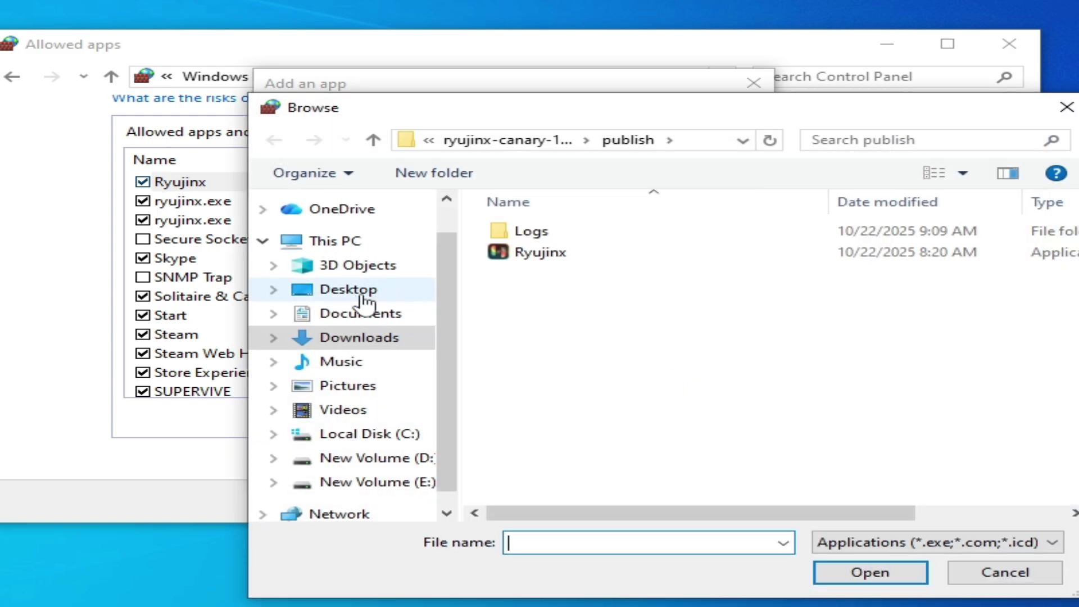
{"action": "left_click", "coordinate": [334, 289]}
{"action": "left_click", "coordinate": [709, 370]}
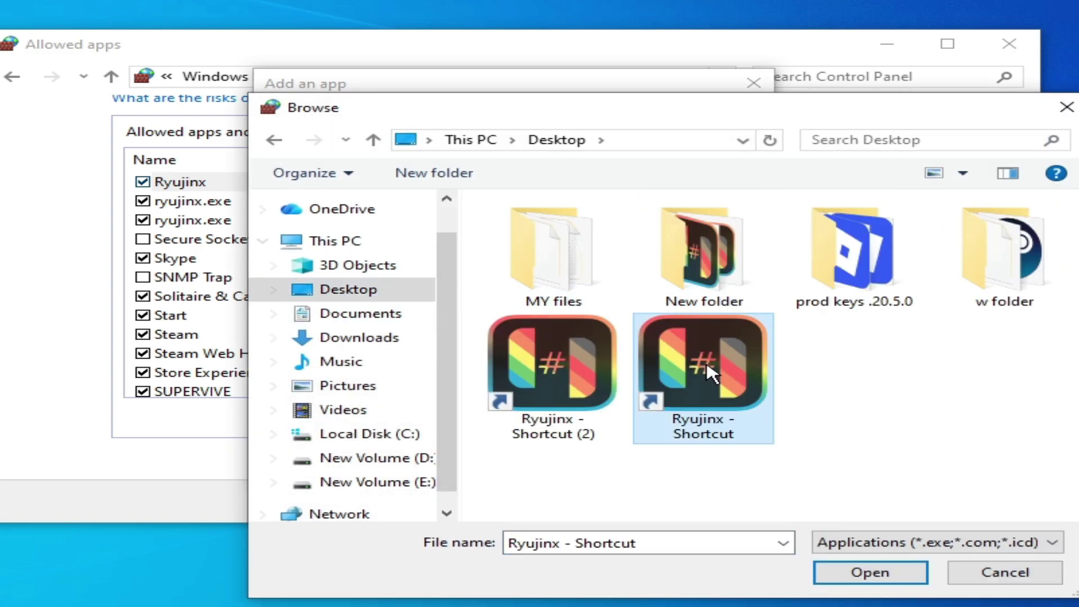
{"action": "right_click", "coordinate": [709, 371]}
{"action": "left_click", "coordinate": [752, 158]}
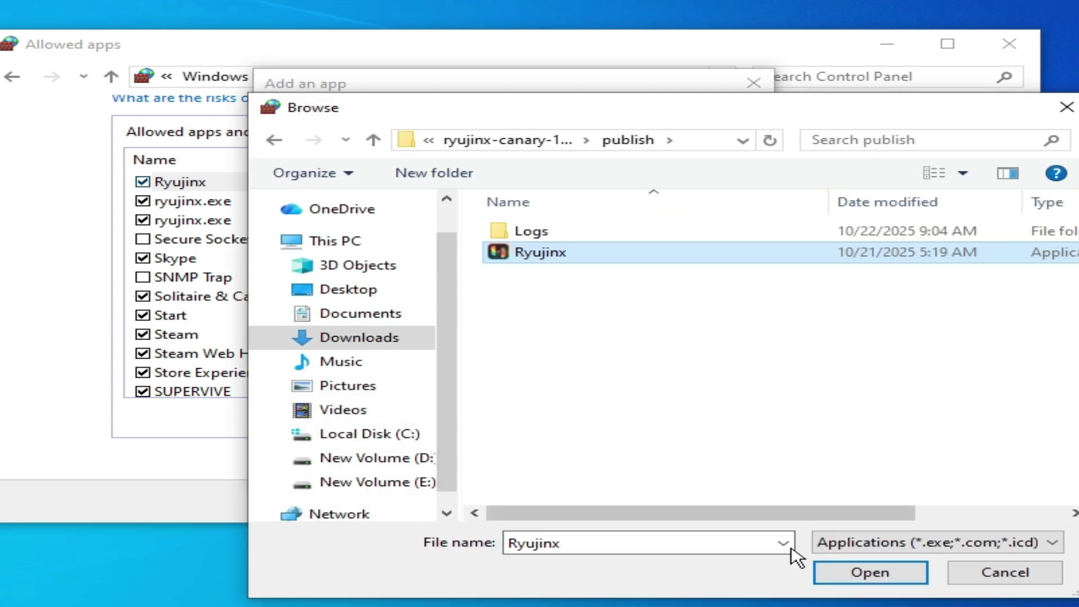
{"action": "left_click", "coordinate": [831, 572]}
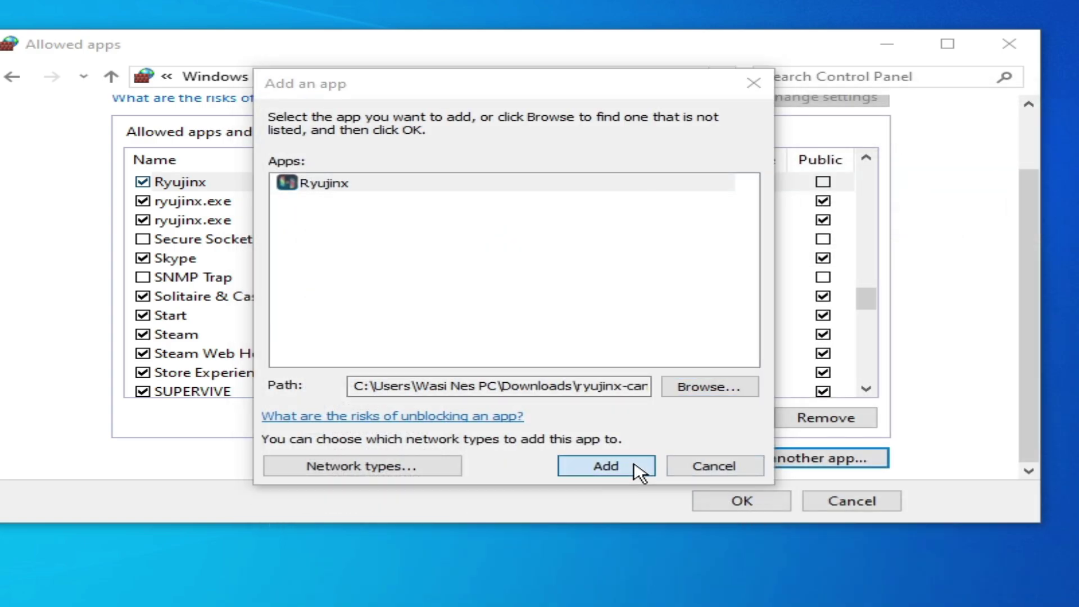
{"action": "left_click", "coordinate": [638, 471]}
{"action": "left_click", "coordinate": [630, 322]}
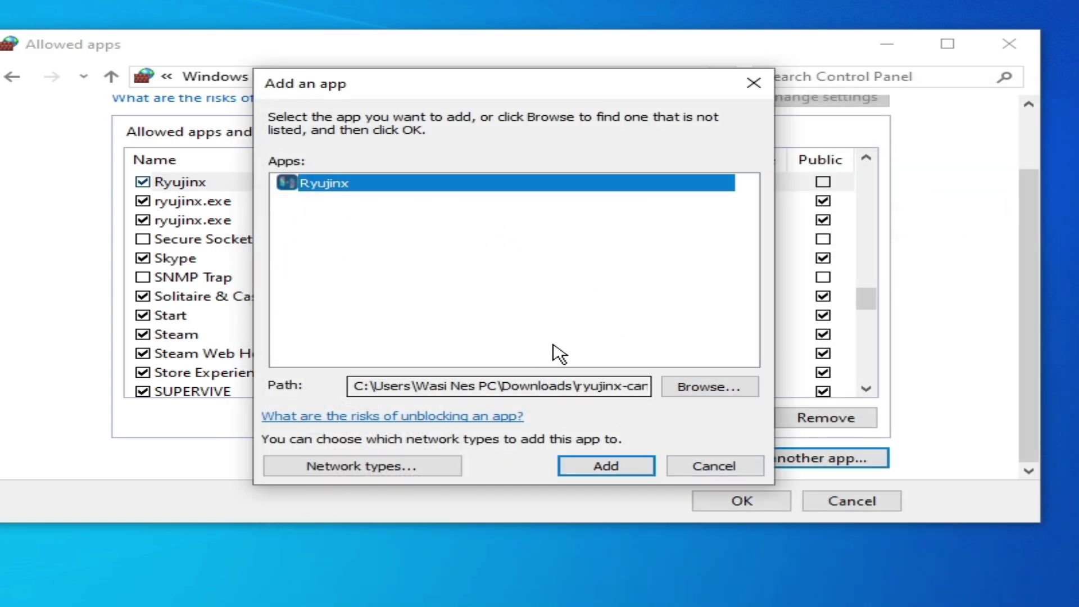
{"action": "left_click", "coordinate": [690, 469]}
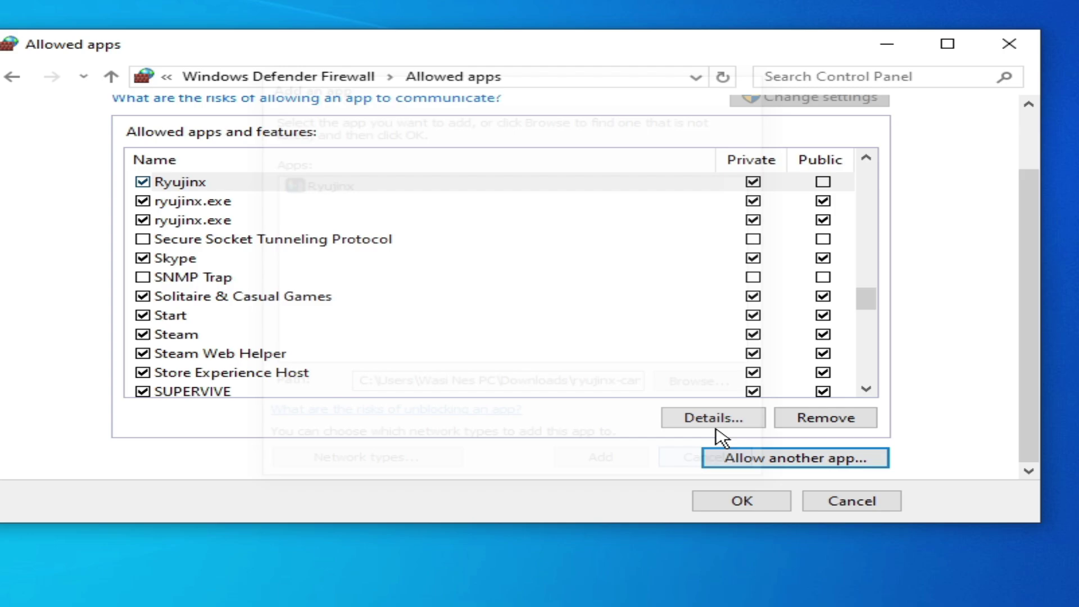
Allow Ryujinx on public as well as private networks, check the two ryujinx.exe entries, and save the allowed apps list.
{"action": "mouse_move", "coordinate": [868, 299]}
{"action": "left_mouse_down"}
{"action": "mouse_move", "coordinate": [886, 196]}
{"action": "mouse_move", "coordinate": [882, 343]}
{"action": "mouse_move", "coordinate": [882, 308]}
{"action": "mouse_move", "coordinate": [870, 299]}
{"action": "left_mouse_up"}
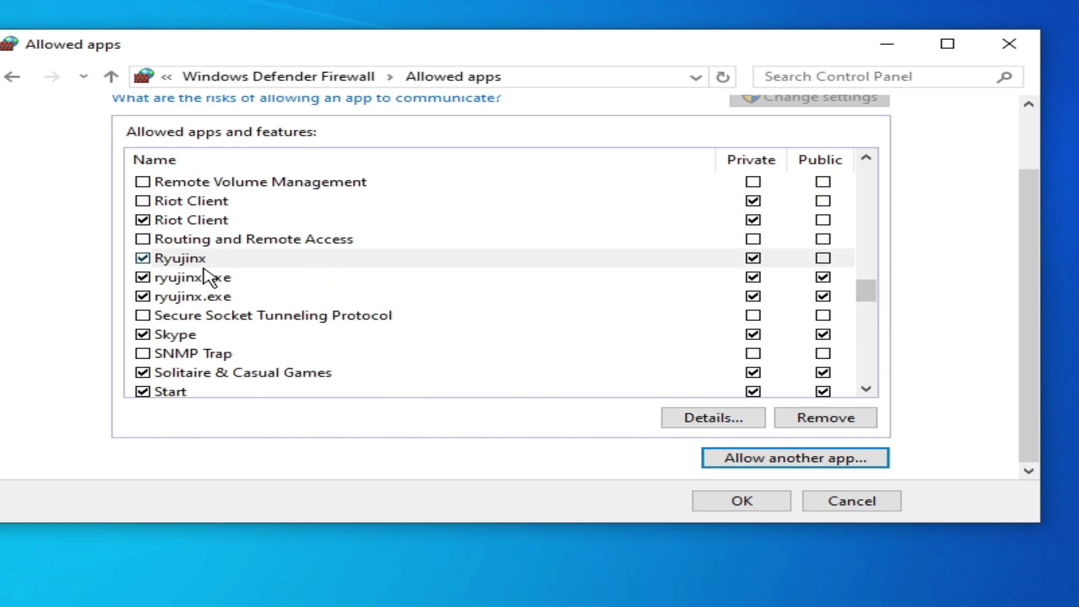
{"action": "left_click", "coordinate": [144, 258]}
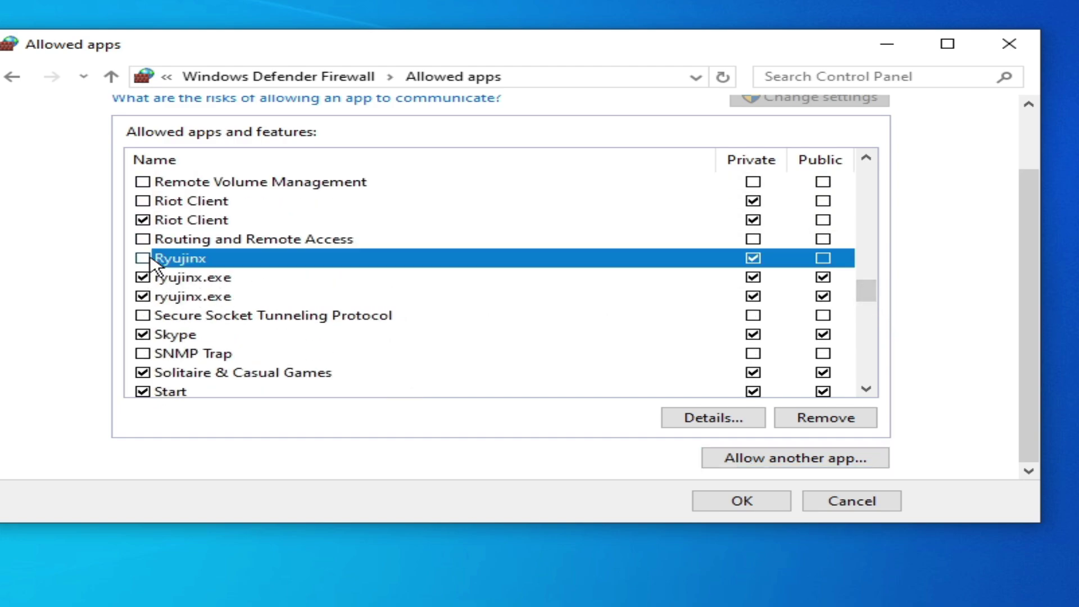
{"action": "left_click", "coordinate": [143, 277]}
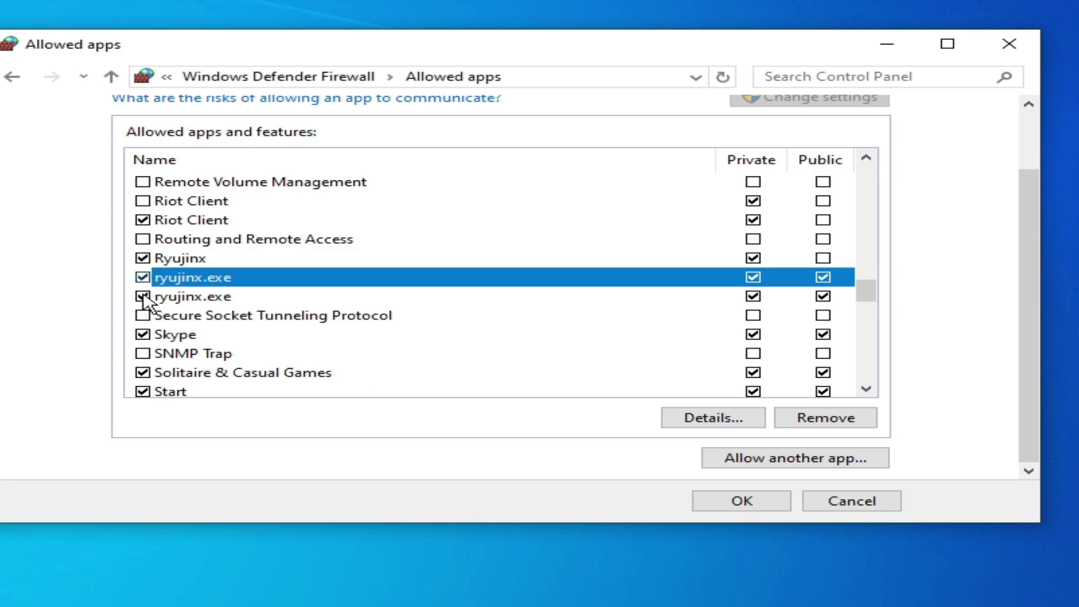
{"action": "double_click", "coordinate": [143, 297]}
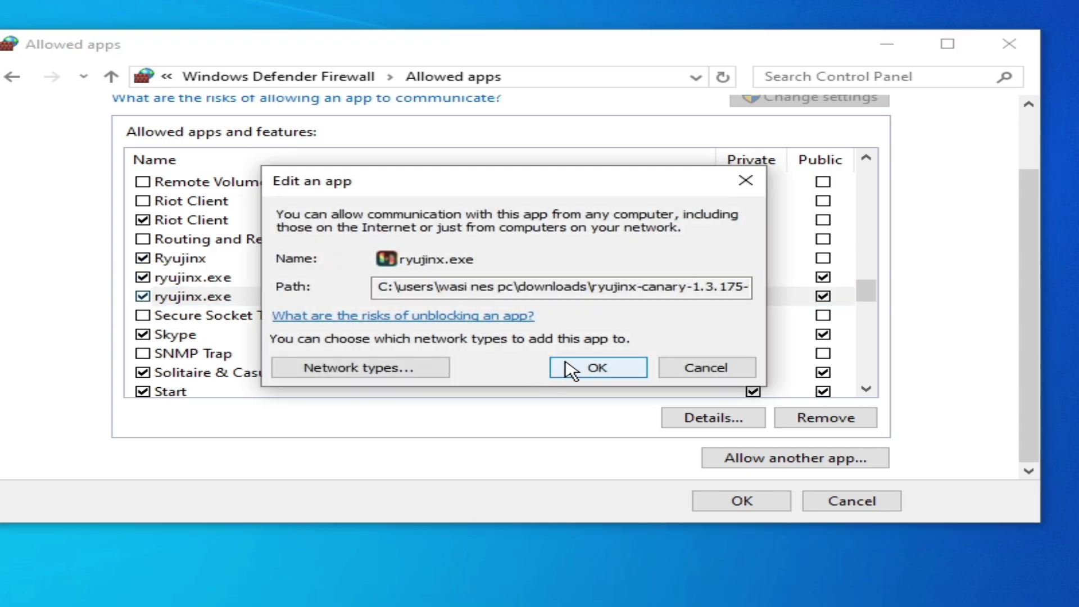
{"action": "left_click", "coordinate": [570, 373]}
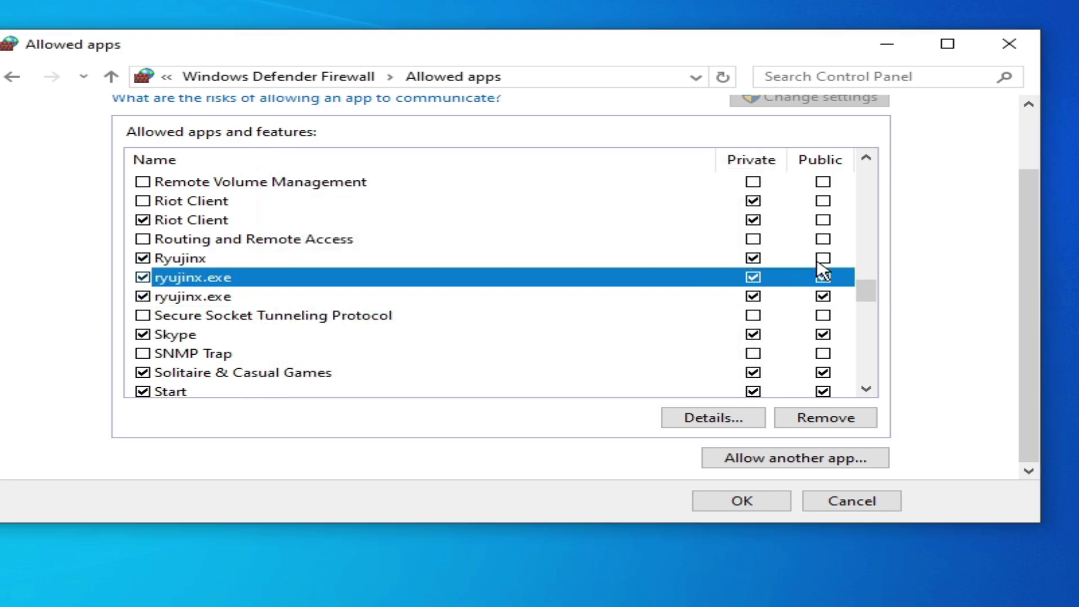
{"action": "left_click", "coordinate": [822, 259]}
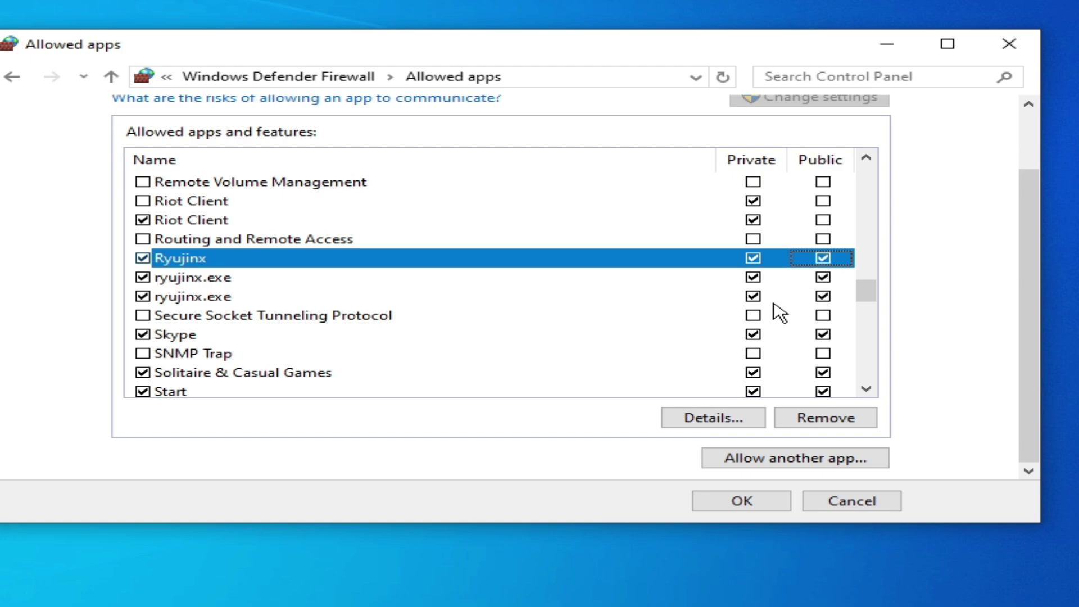
{"action": "left_click", "coordinate": [209, 297]}
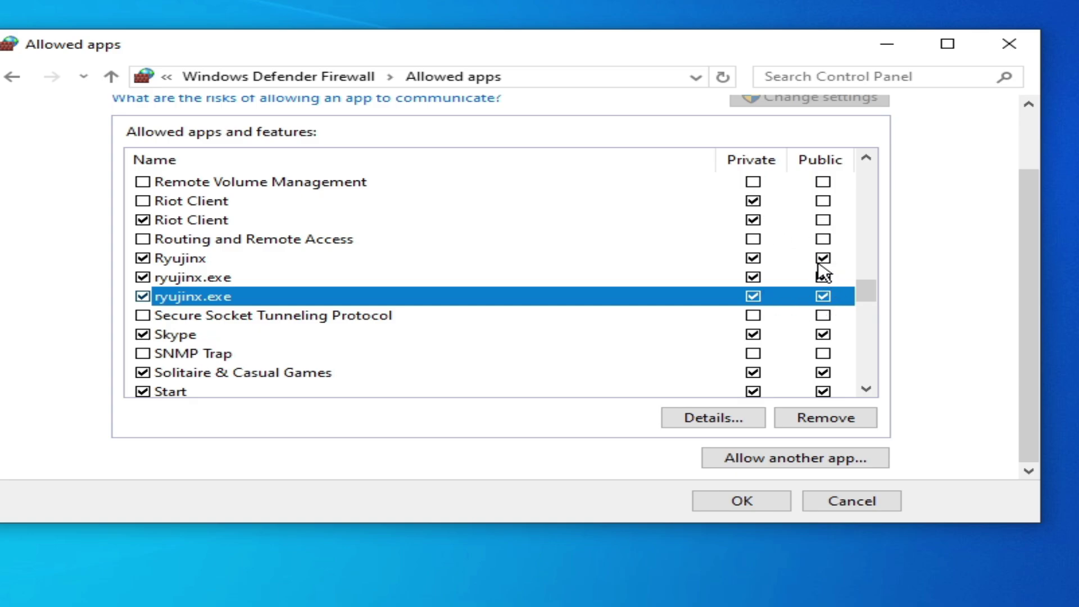
{"action": "left_click", "coordinate": [729, 501]}
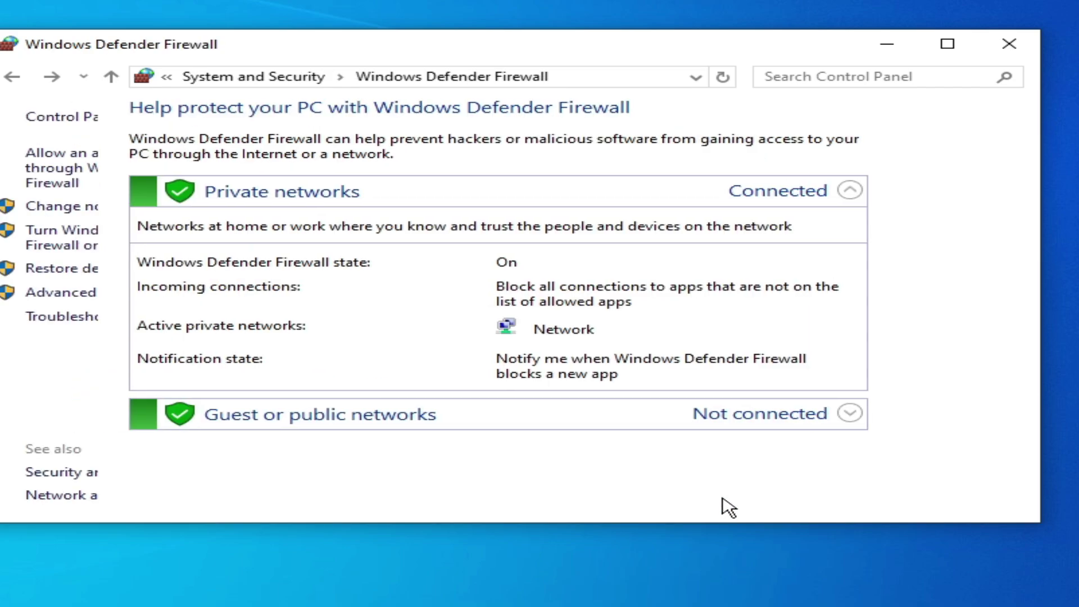
Close the Windows Defender Firewall window and launch Ryujinx from the desktop's "Ryujinx - Shortcut (2)".
{"action": "left_click", "coordinate": [1016, 48]}
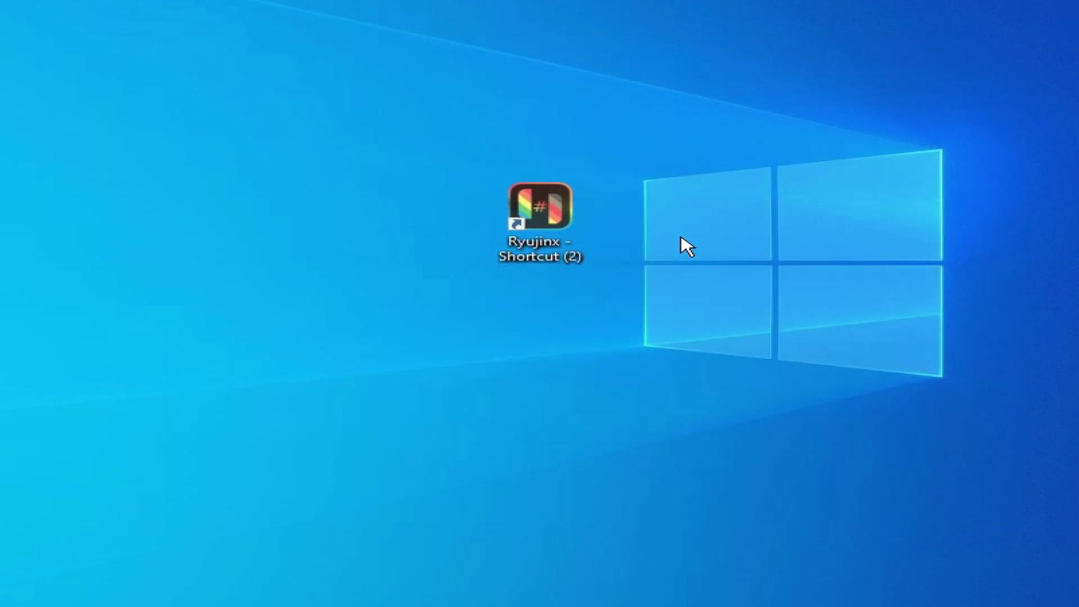
{"action": "right_click", "coordinate": [526, 219]}
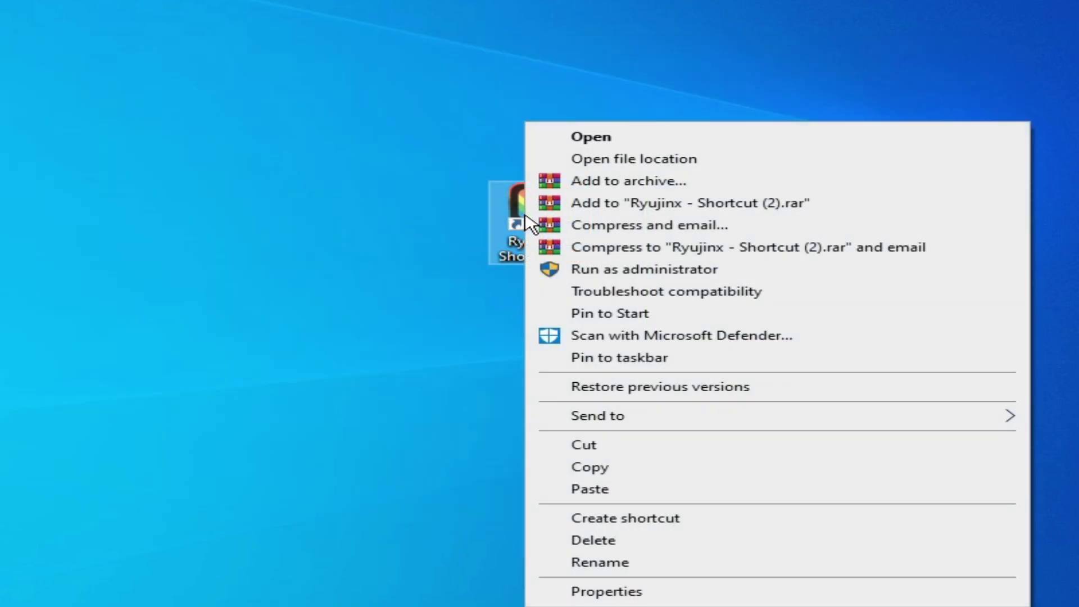
{"action": "left_click", "coordinate": [600, 147]}
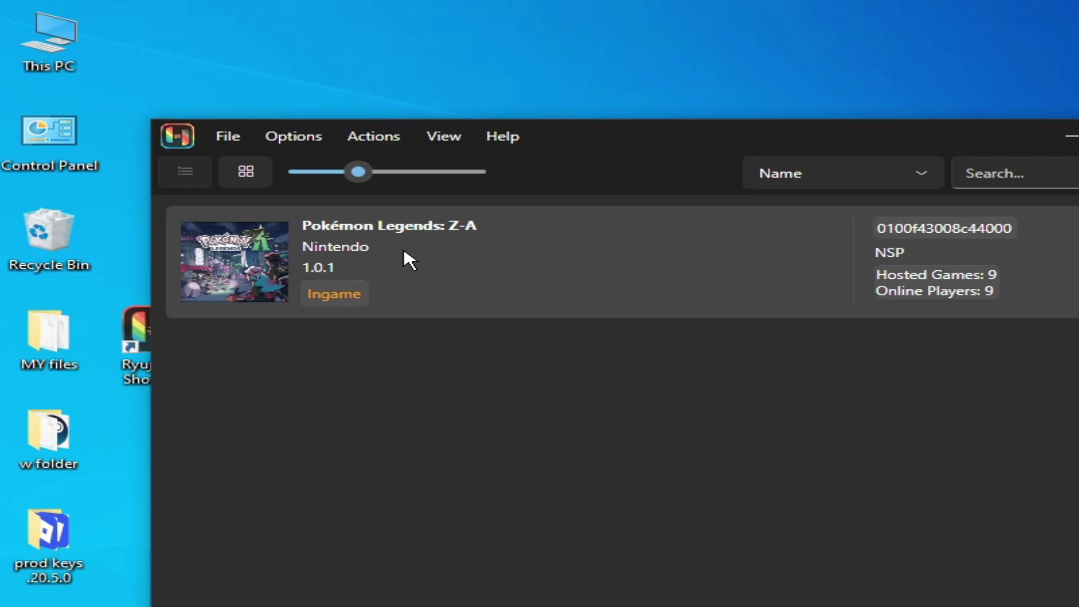
{"action": "right_click", "coordinate": [402, 241]}
{"action": "left_click", "coordinate": [339, 416]}
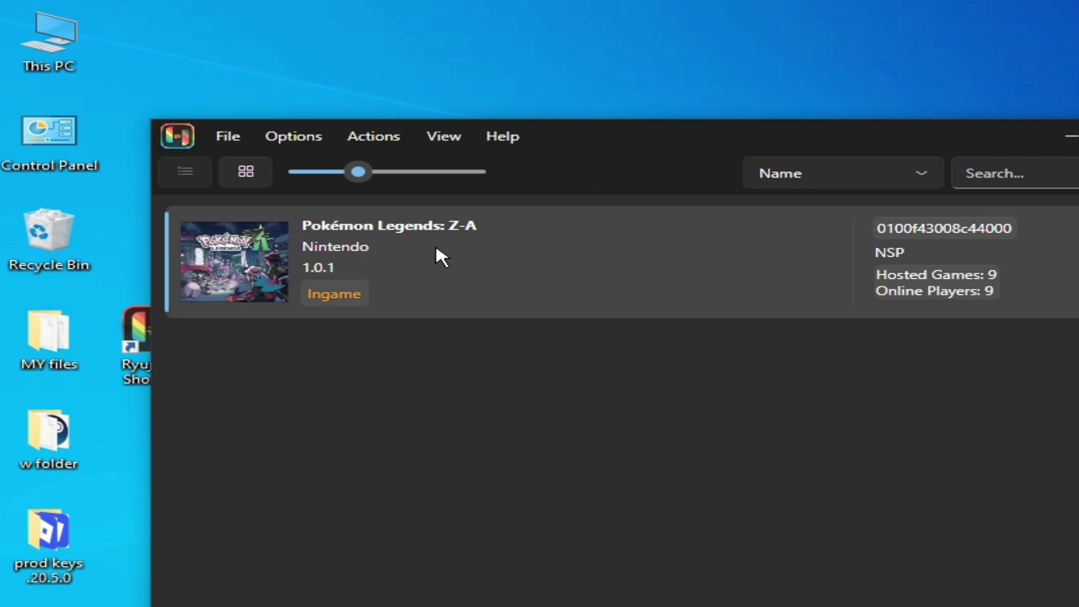
{"action": "key", "text": "alt+Tab"}
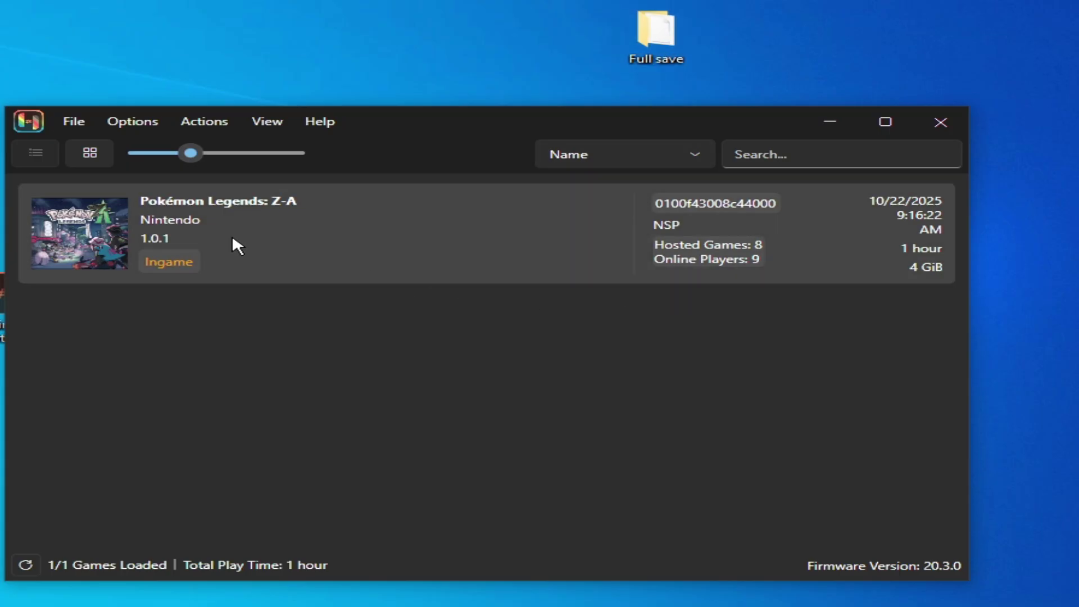
Open the user save directory of Pokémon Legends: Z-A.
{"action": "left_click", "coordinate": [234, 222]}
{"action": "right_click", "coordinate": [234, 221]}
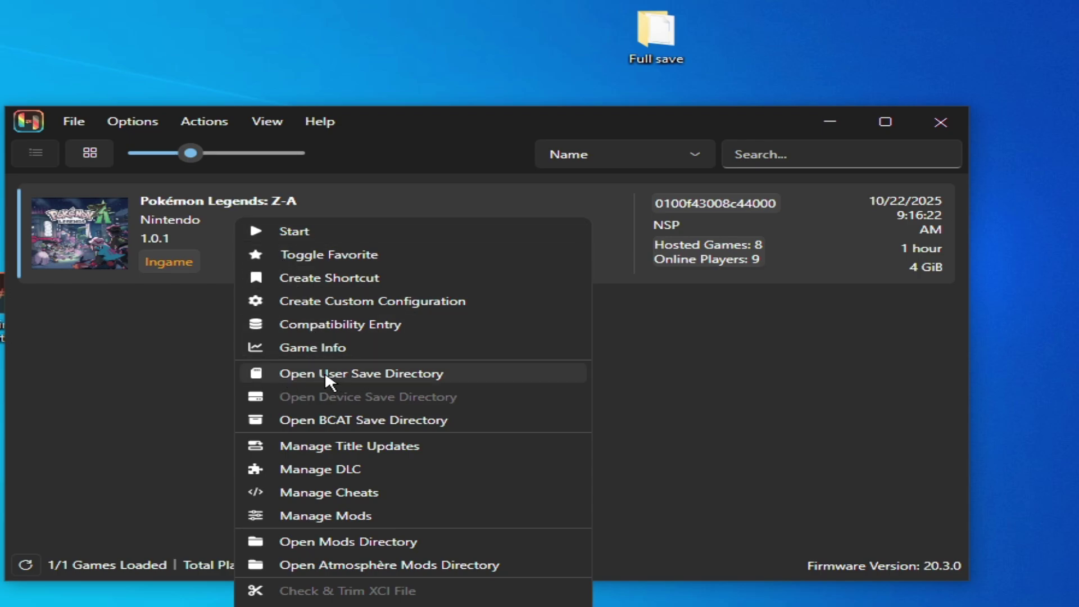
{"action": "left_click", "coordinate": [358, 373]}
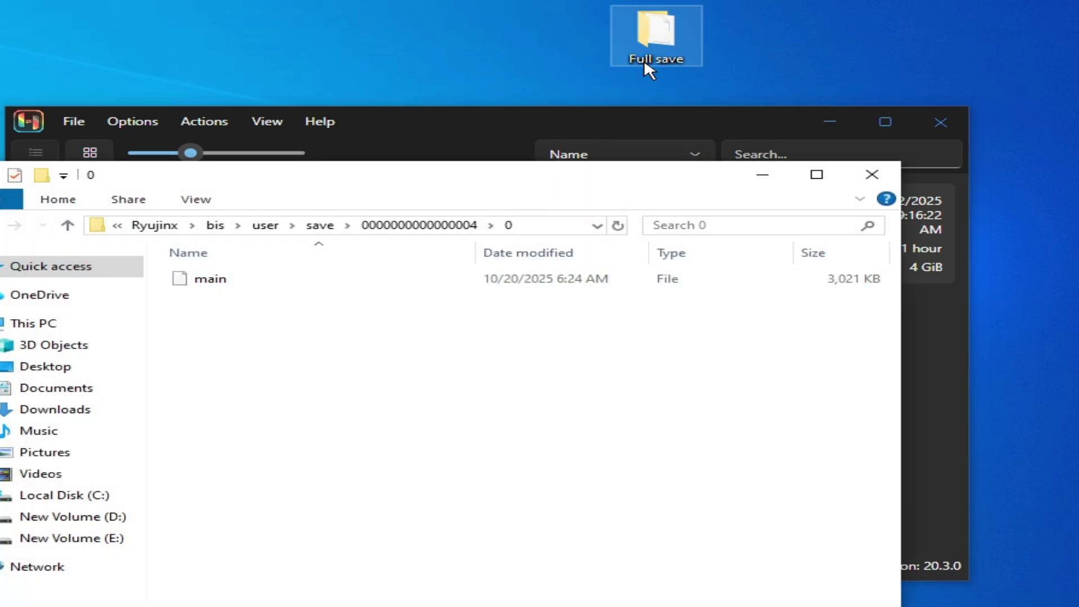
Copy the main file from the desktop's Full save folder into the user save directory, replacing the existing file, and close that directory.
{"action": "double_click", "coordinate": [647, 56]}
{"action": "left_click_drag", "start_coordinate": [312, 196], "coordinate": [619, 436]}
{"action": "right_click", "coordinate": [531, 505]}
{"action": "left_click", "coordinate": [597, 399]}
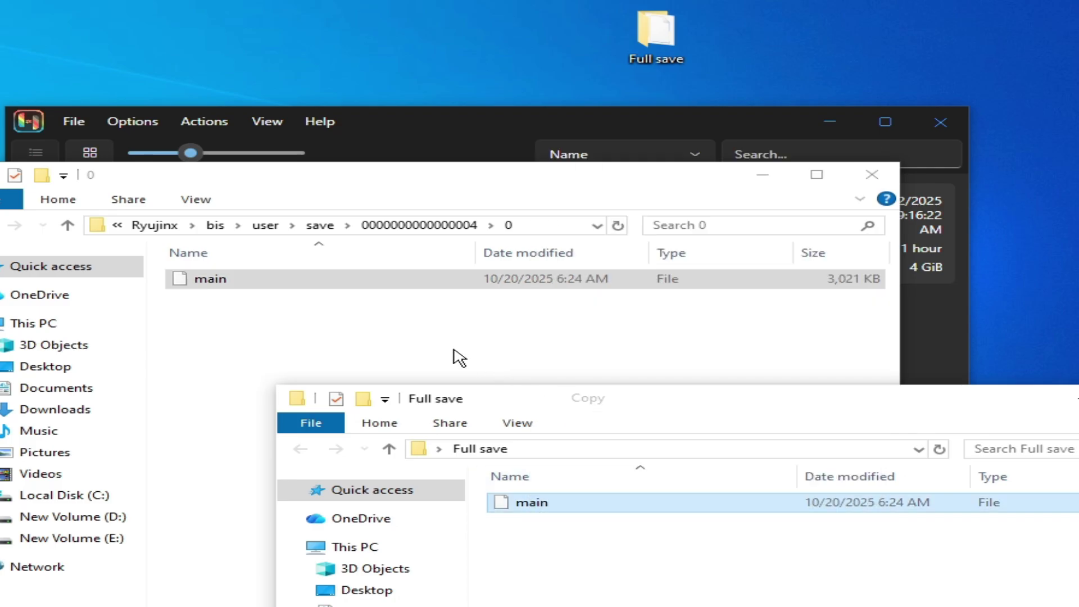
{"action": "left_click", "coordinate": [455, 357]}
{"action": "right_click", "coordinate": [458, 356]}
{"action": "left_click", "coordinate": [491, 471]}
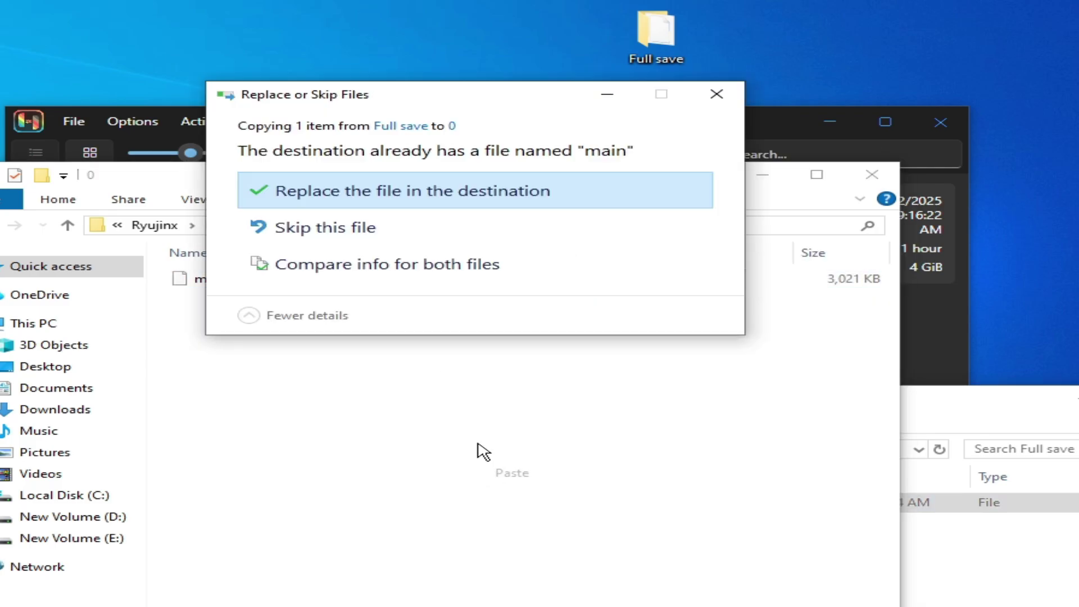
{"action": "left_click", "coordinate": [396, 196]}
{"action": "left_click", "coordinate": [994, 565]}
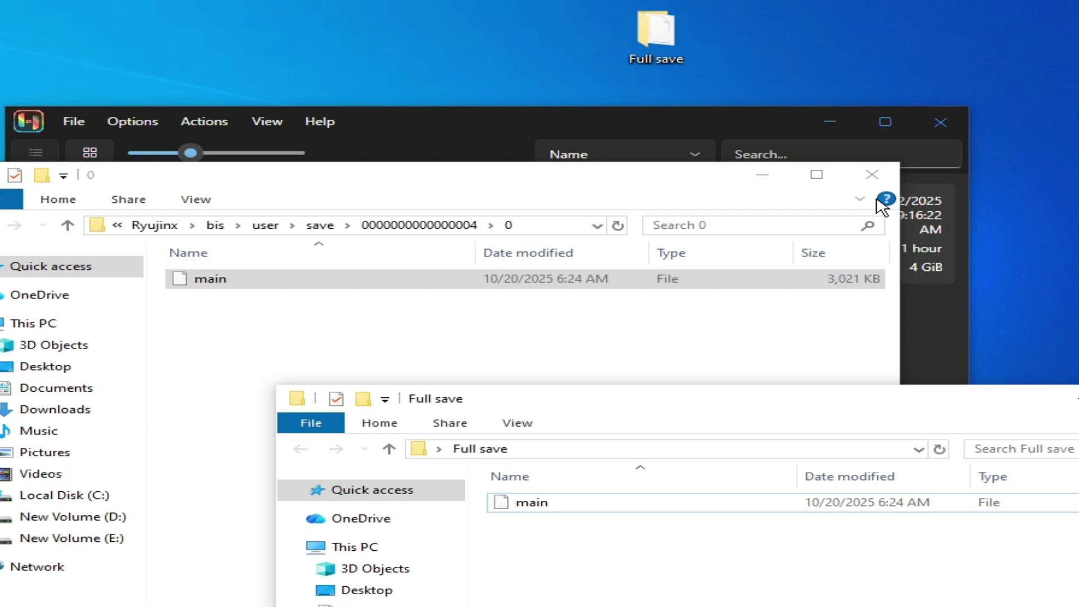
{"action": "left_click", "coordinate": [907, 185]}
Open the BCAT save directory of Pokémon Legends: Z-A, replace its main file with the one from Full save, and close the folder windows.
{"action": "right_click", "coordinate": [284, 224]}
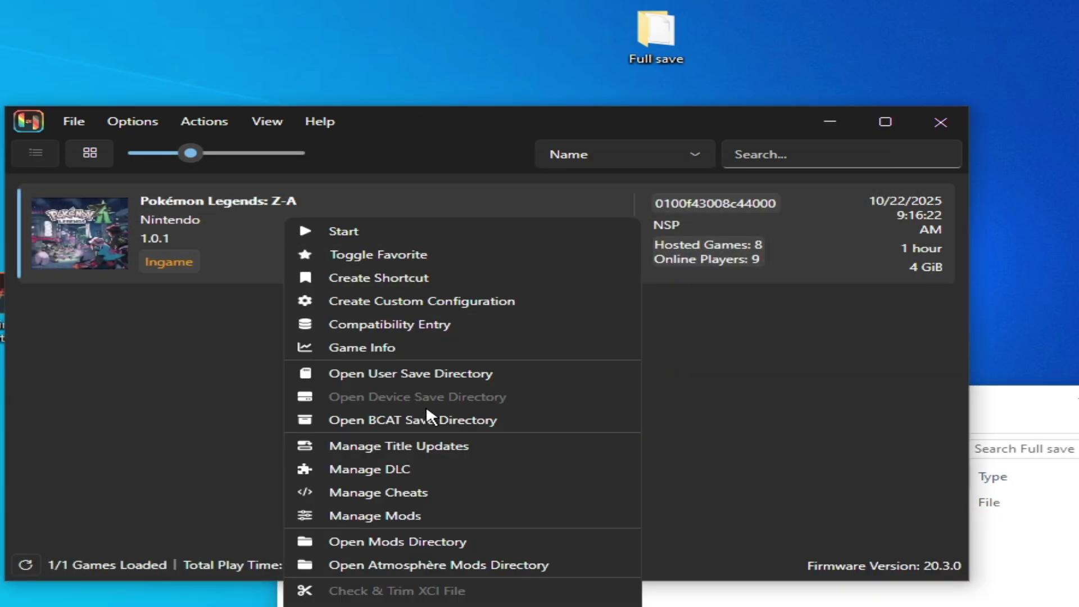
{"action": "left_click", "coordinate": [414, 421]}
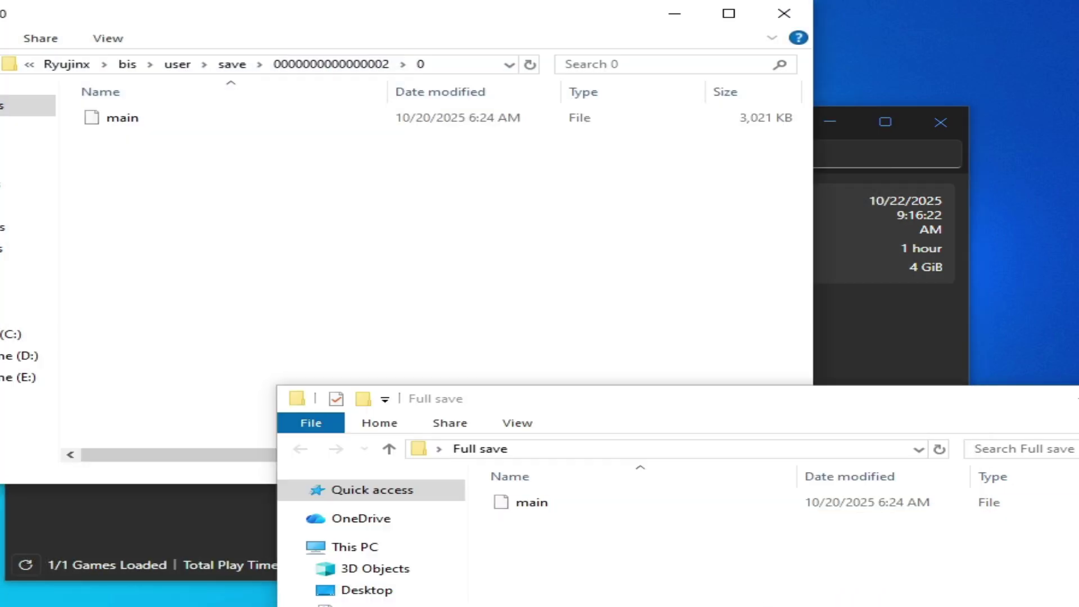
{"action": "left_click", "coordinate": [528, 502]}
{"action": "right_click", "coordinate": [541, 503]}
{"action": "left_click", "coordinate": [599, 396]}
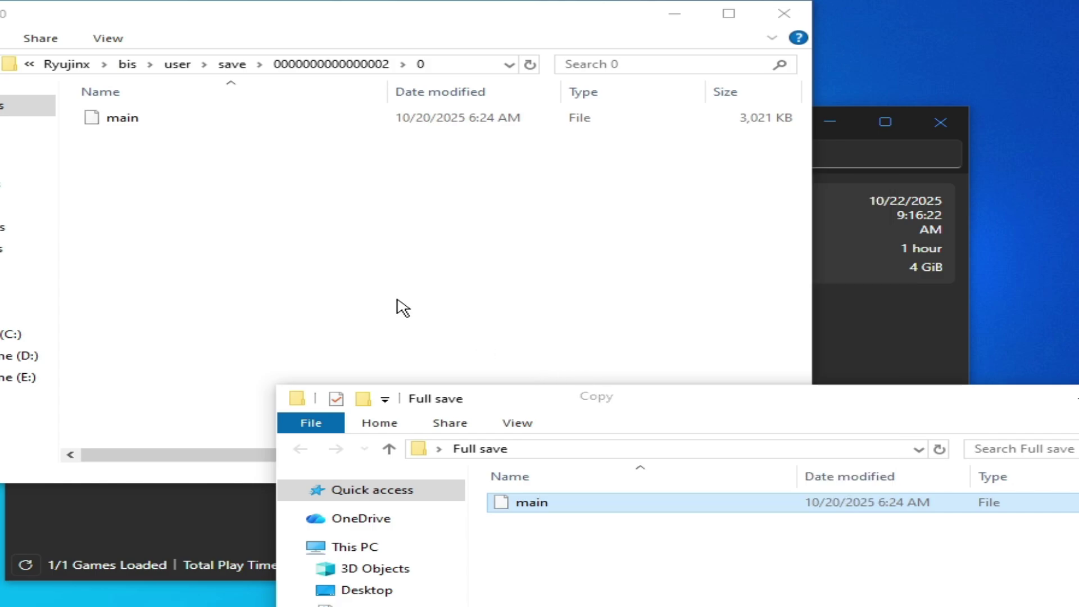
{"action": "left_click", "coordinate": [349, 255]}
{"action": "right_click", "coordinate": [347, 249]}
{"action": "left_click", "coordinate": [367, 374]}
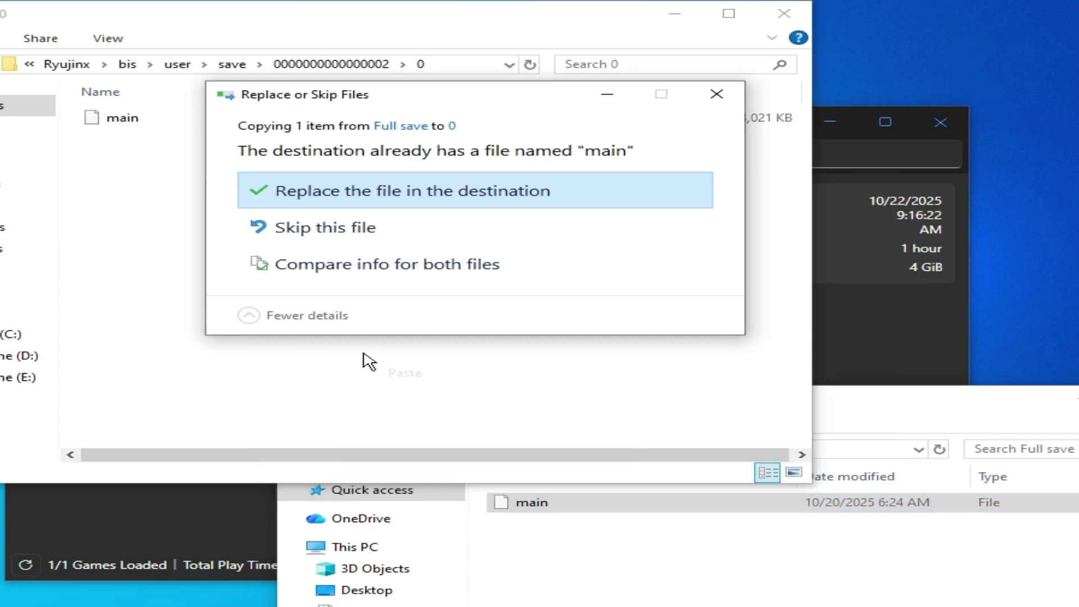
{"action": "left_click", "coordinate": [354, 192]}
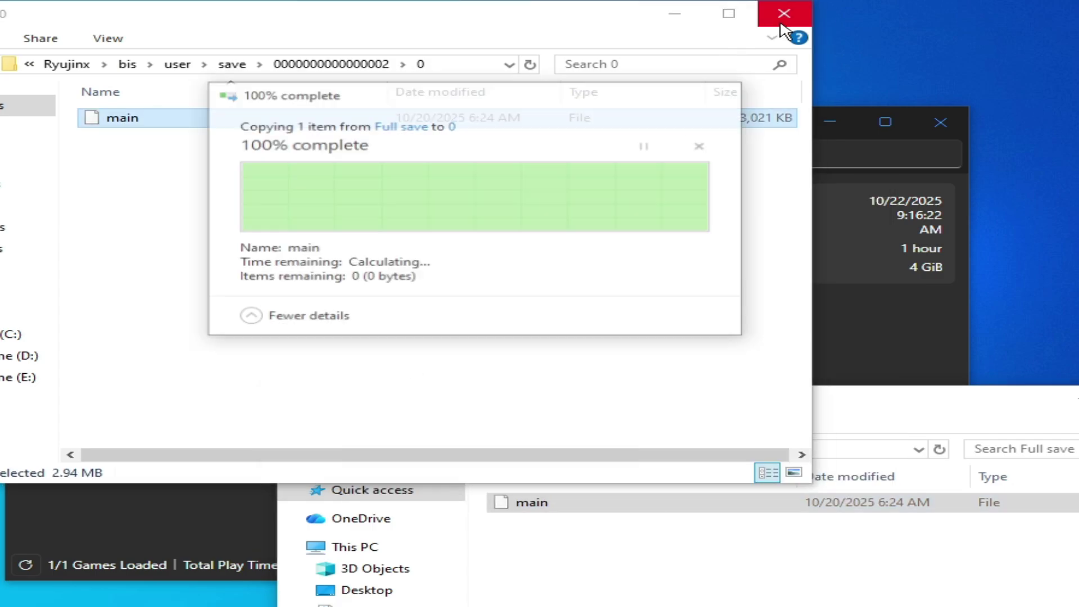
{"action": "left_click", "coordinate": [784, 13]}
{"action": "left_click_drag", "start_coordinate": [950, 409], "coordinate": [501, 369]}
{"action": "left_click", "coordinate": [814, 356]}
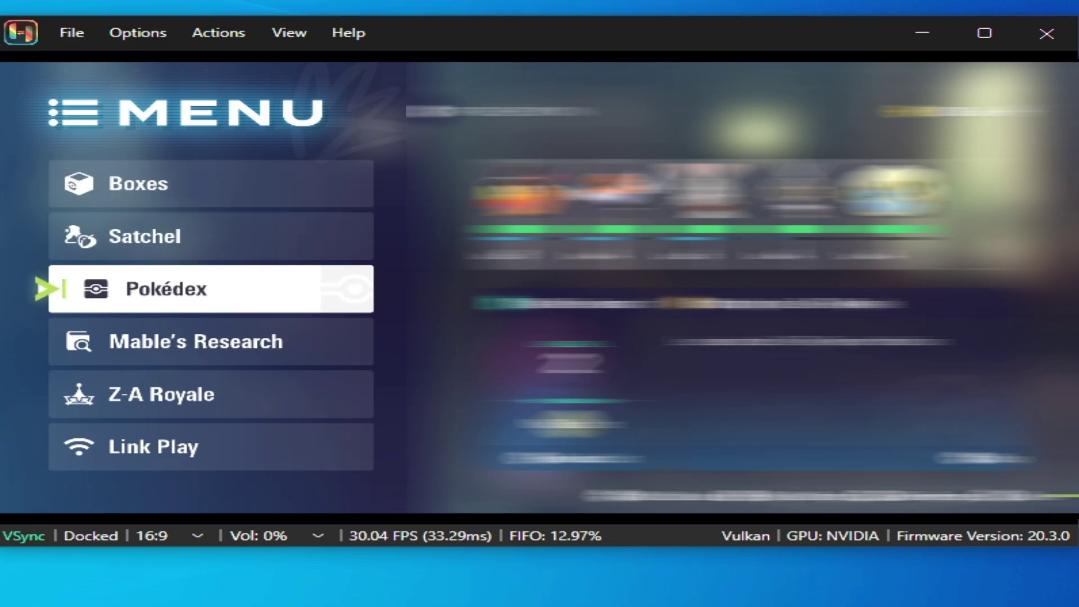
Open Link Trade through Link Play, choose Nearby Players over Faraway Players, and enter and confirm the Link Code.
{"action": "key", "text": "c"}
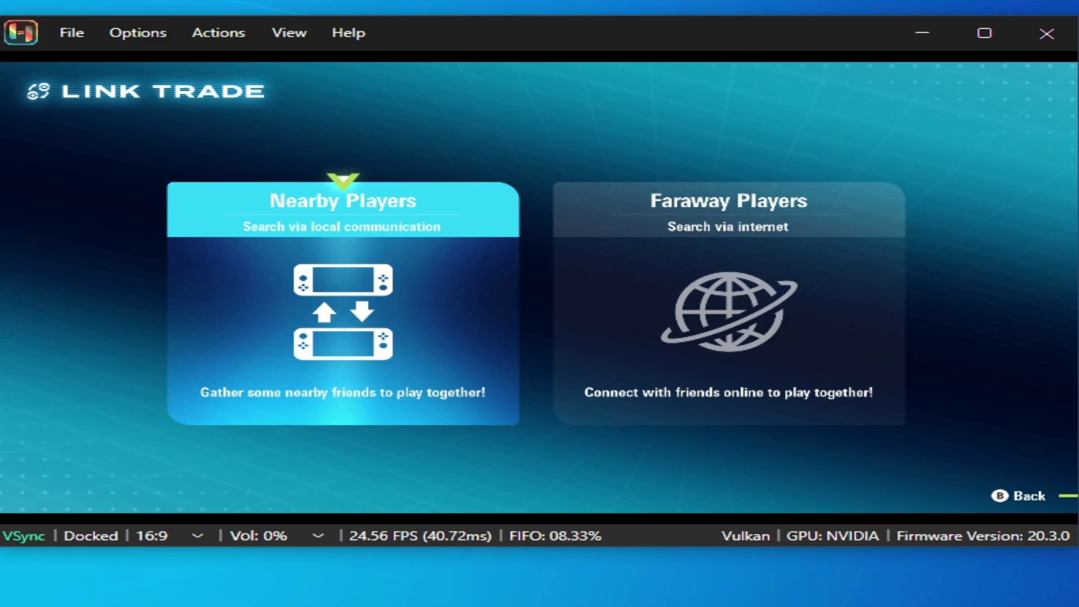
{"action": "key", "text": "Right"}
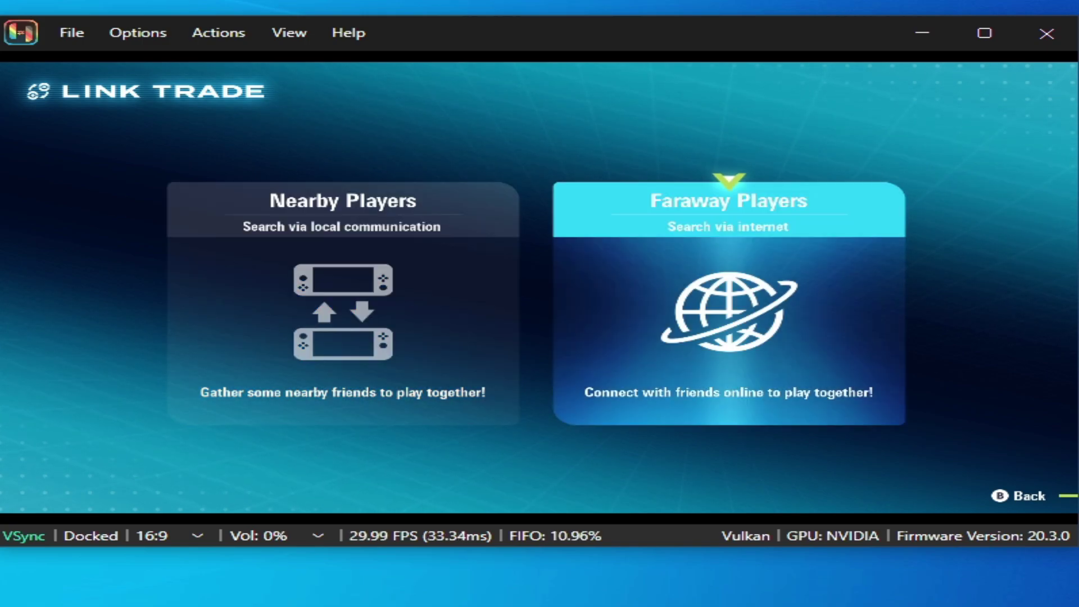
{"action": "key", "text": "Left"}
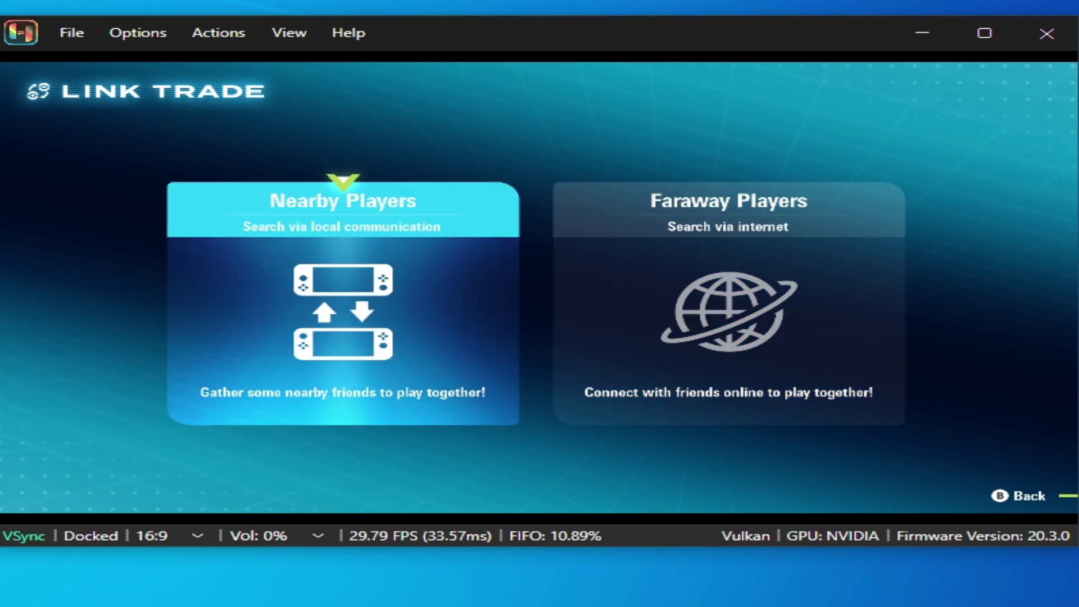
{"action": "key", "text": "Return"}
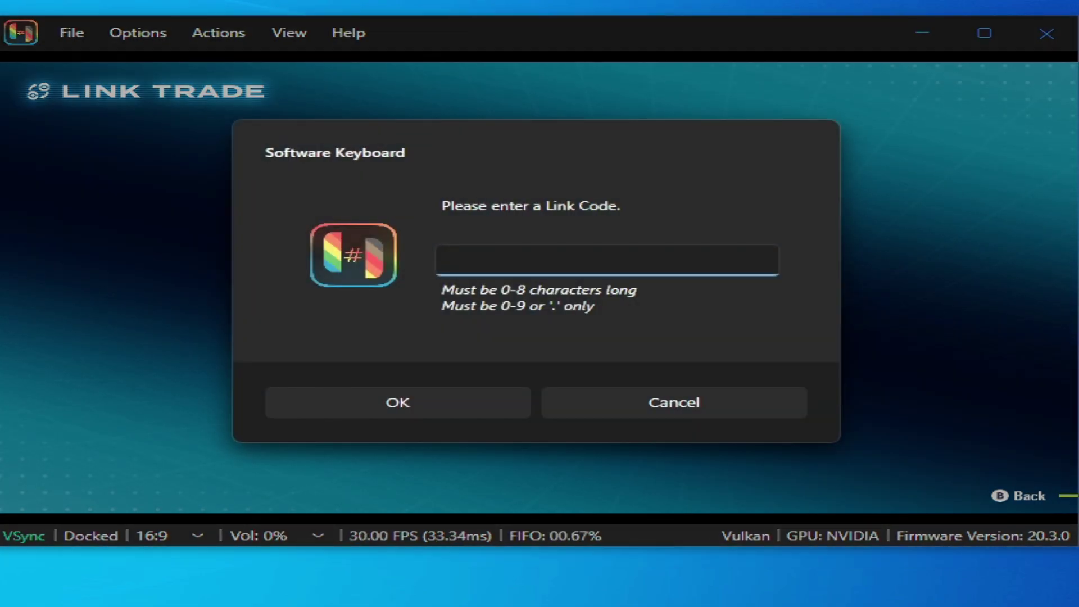
{"action": "type", "text": "111 111"}
{"action": "left_click", "coordinate": [478, 389]}
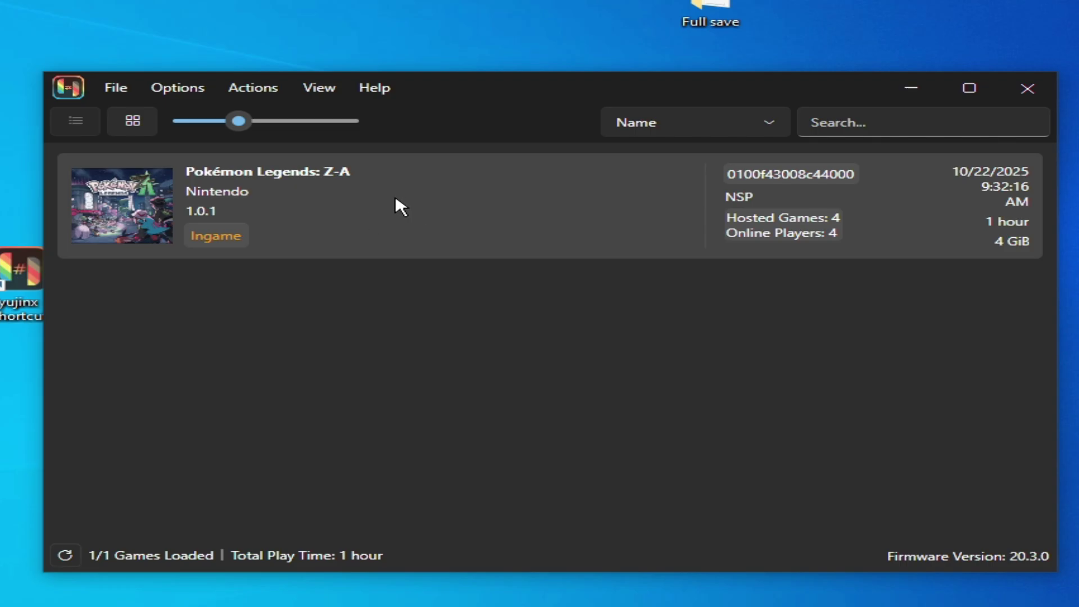
Start Pokémon Legends: Z-A, and enable and save the cheats 100% Catch Rate and Always Encounter Level 10 Pokemon.
{"action": "right_click", "coordinate": [339, 192]}
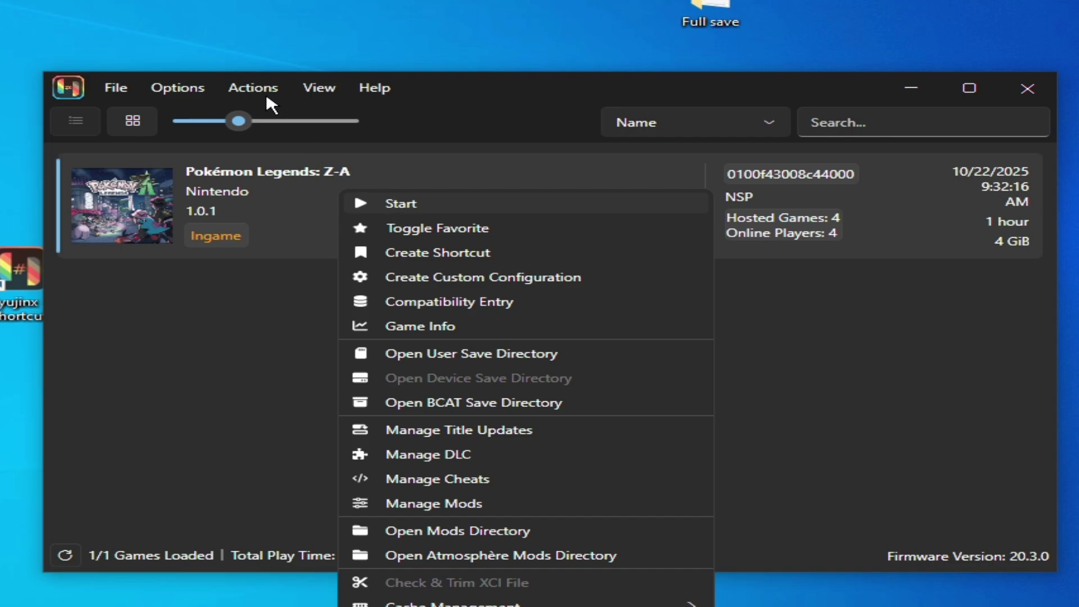
{"action": "left_click", "coordinate": [382, 203]}
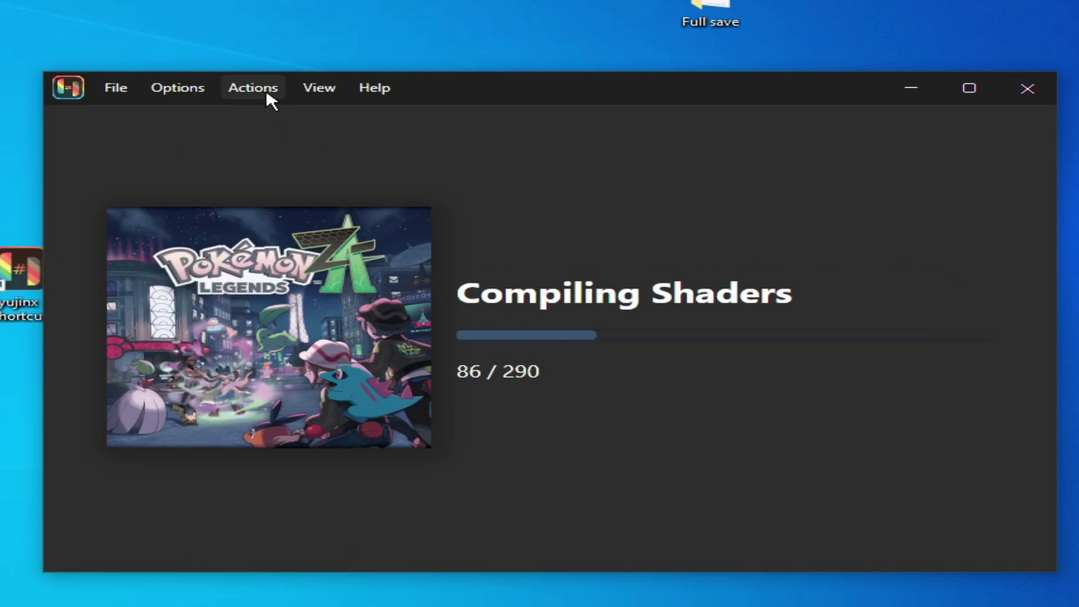
{"action": "left_click", "coordinate": [265, 91]}
{"action": "left_click", "coordinate": [332, 266]}
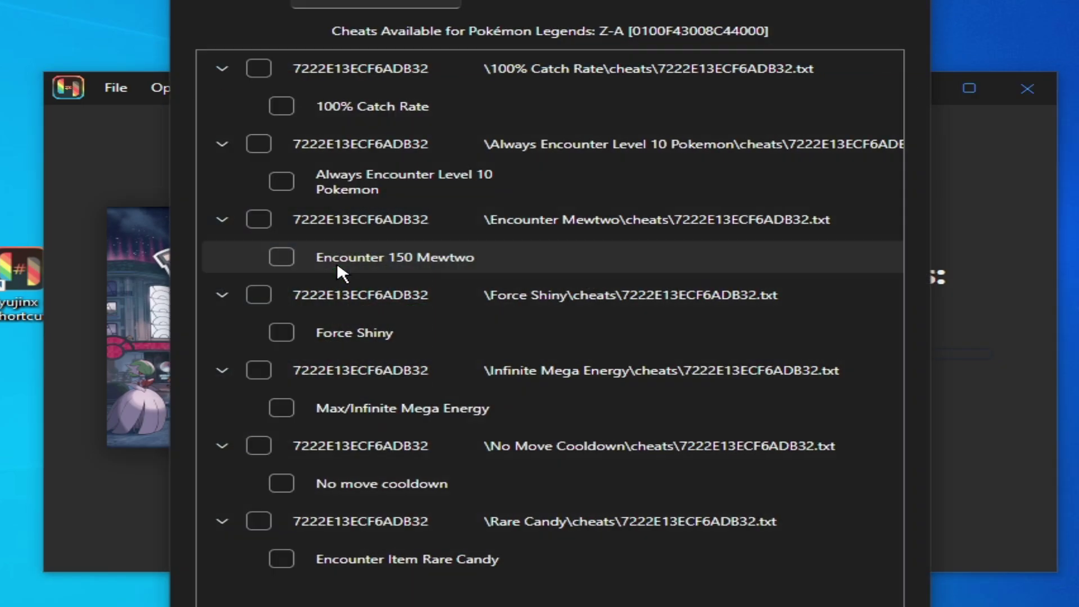
{"action": "left_click", "coordinate": [258, 69]}
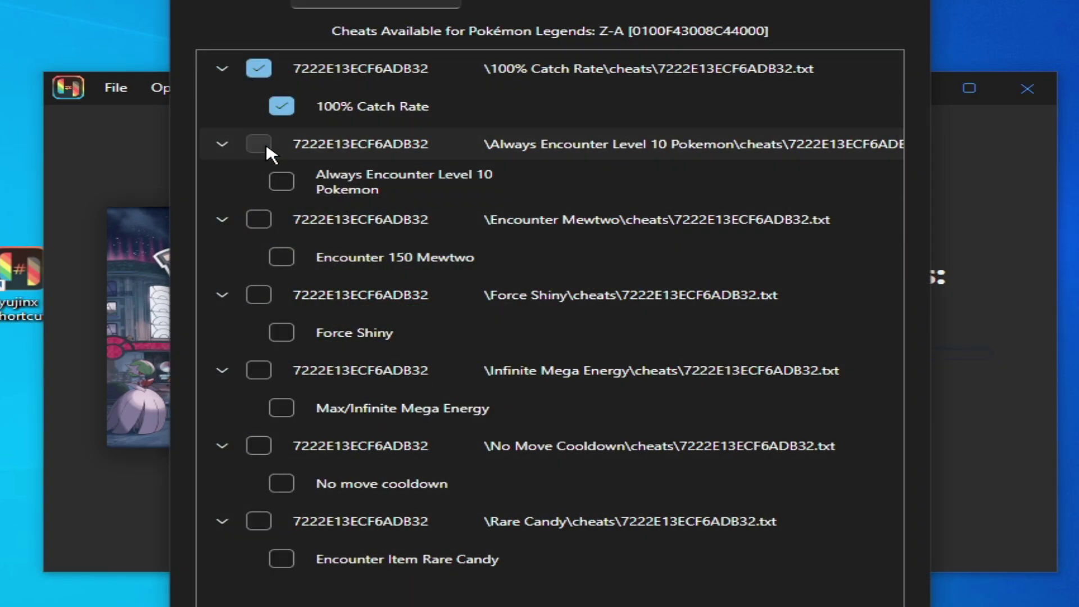
{"action": "left_click", "coordinate": [262, 144]}
{"action": "left_click", "coordinate": [574, 604]}
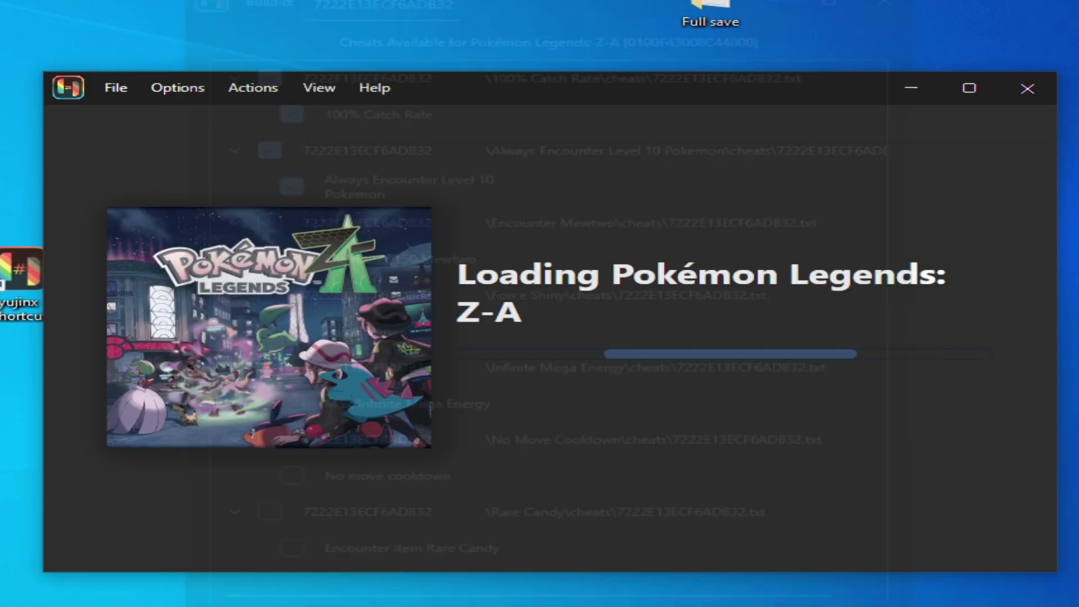